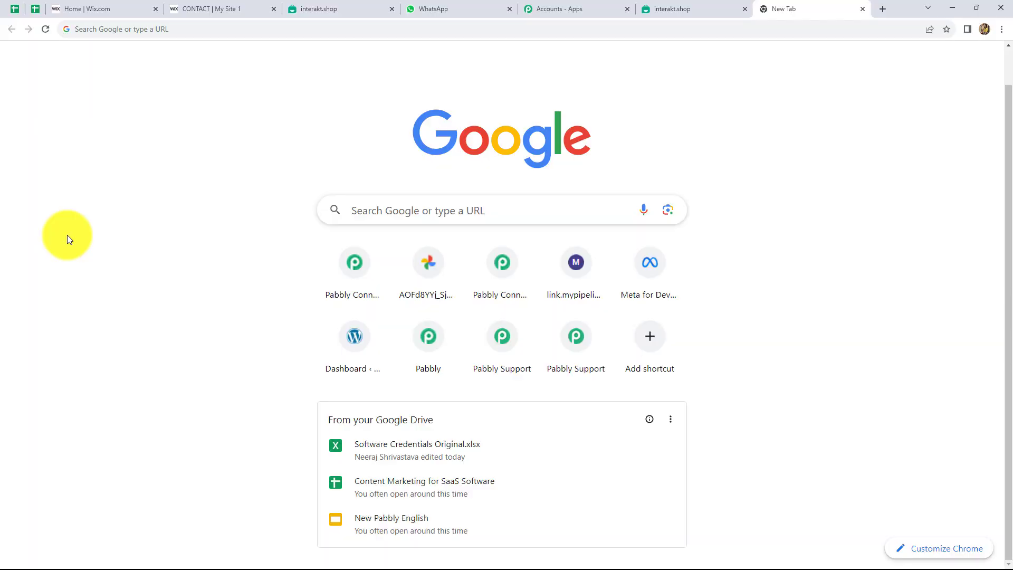
Go to pabbly.com/connect, sign in, and access Pabbly Connect from the list of apps
left_click(109, 31)
type("pabbly.com/connect")
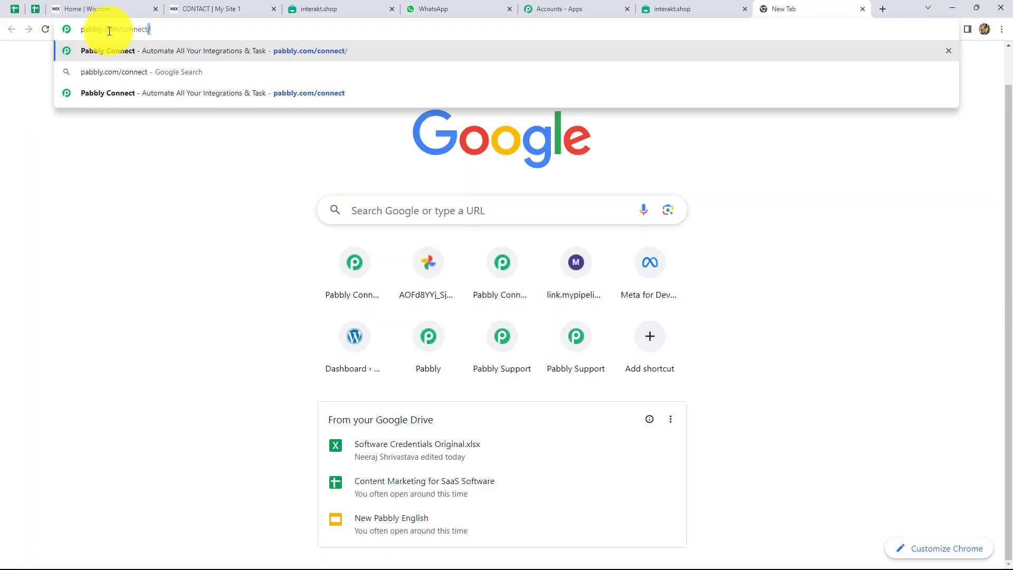
key("Return")
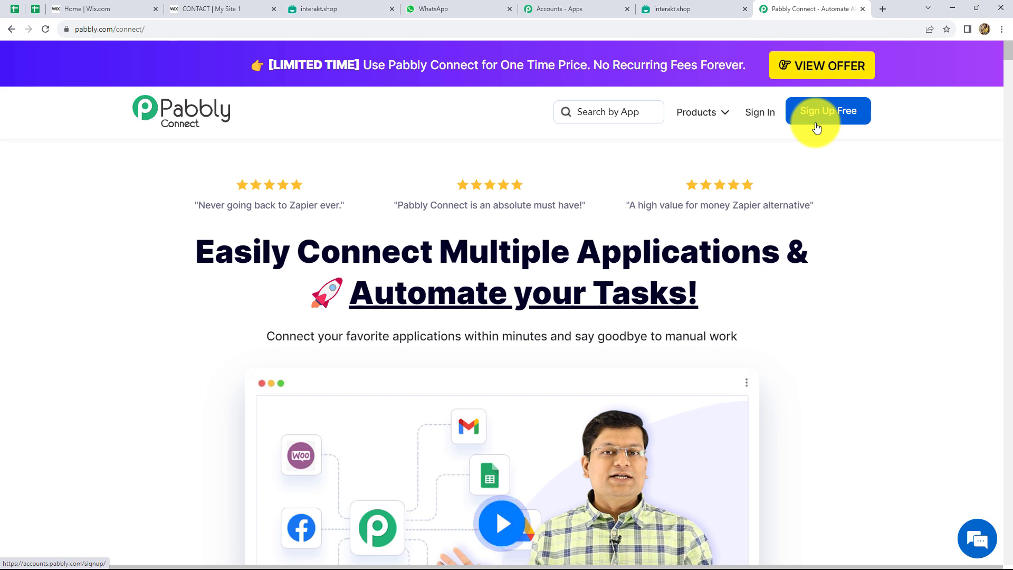
left_click(753, 120)
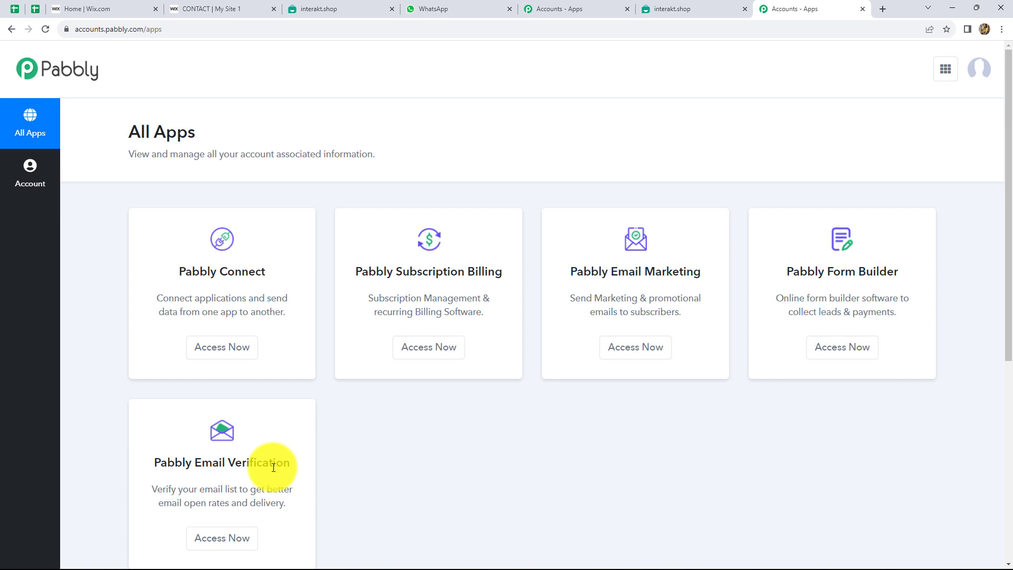
left_click(220, 348)
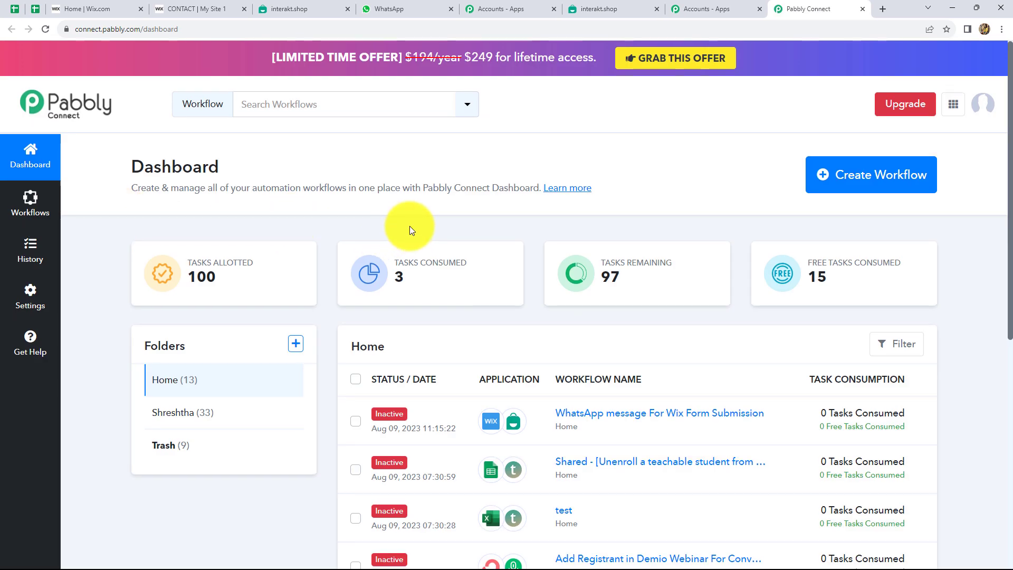
Create a workflow named "Send WhatsApp message for Wix form Submission"
scroll(530, 350, "down", 6)
scroll(532, 353, "up", 1)
scroll(530, 349, "down", 2)
scroll(527, 346, "up", 8)
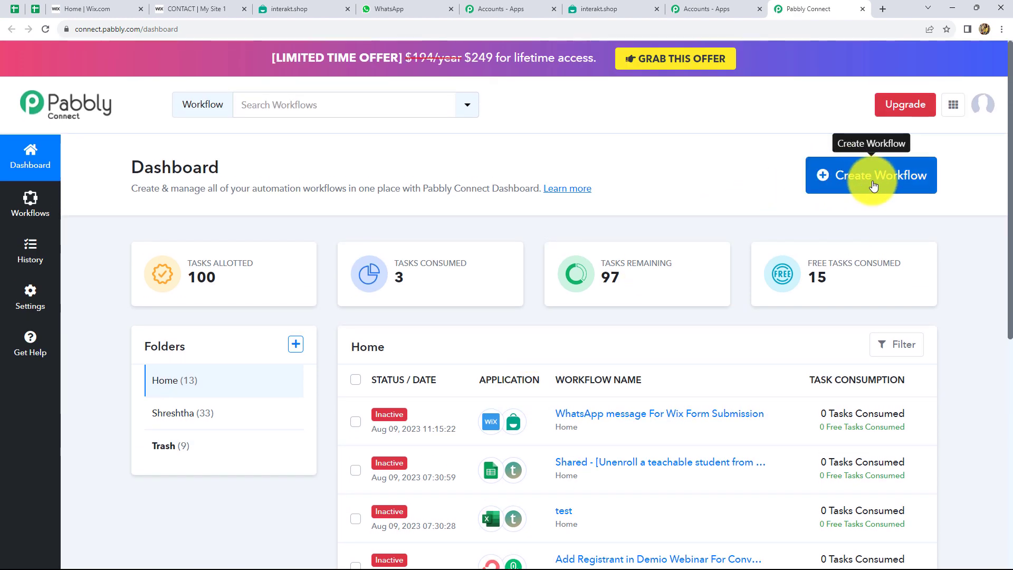
left_click(873, 185)
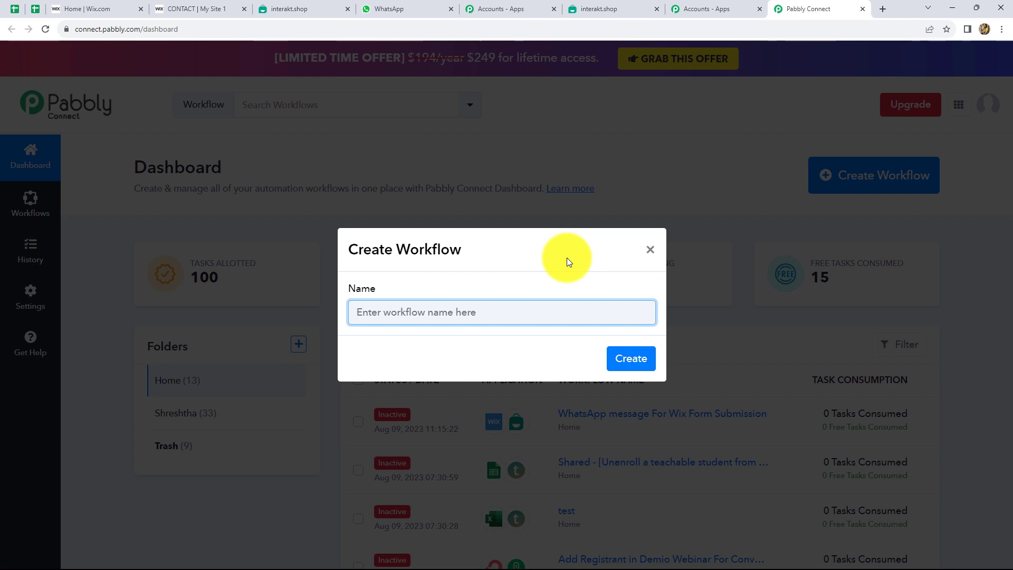
type("Send WhatsApp message for Wix form Submission")
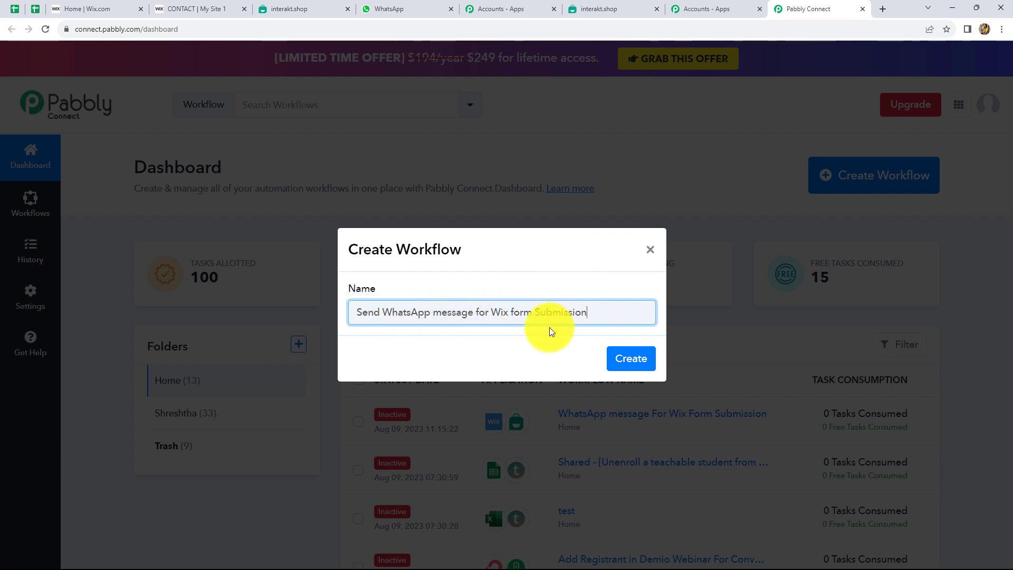
left_click(633, 356)
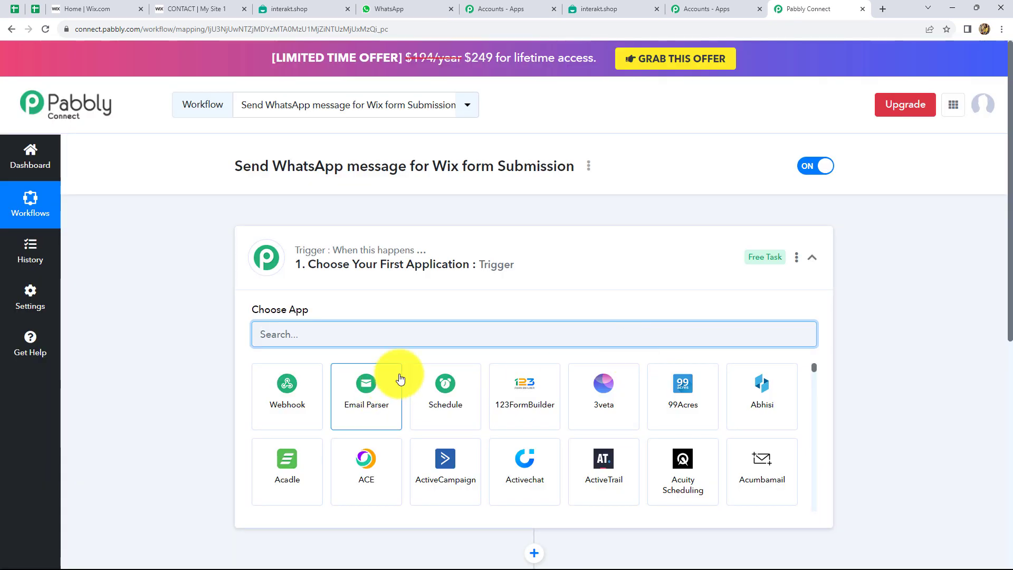
Set the workflow's trigger to the Wix Forms app with the New Form Submission event
scroll(418, 355, "down", 3)
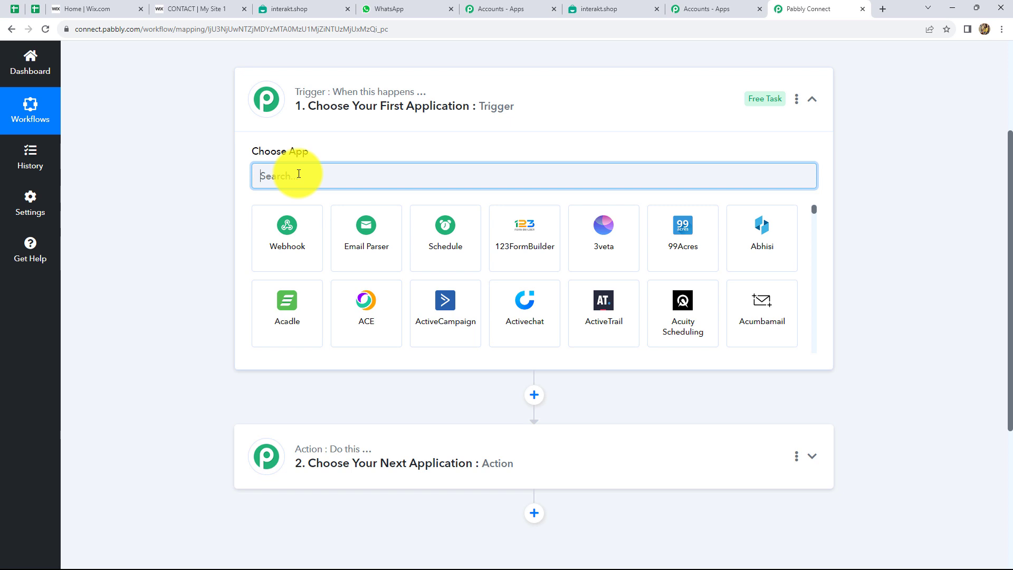
type("ix Forms")
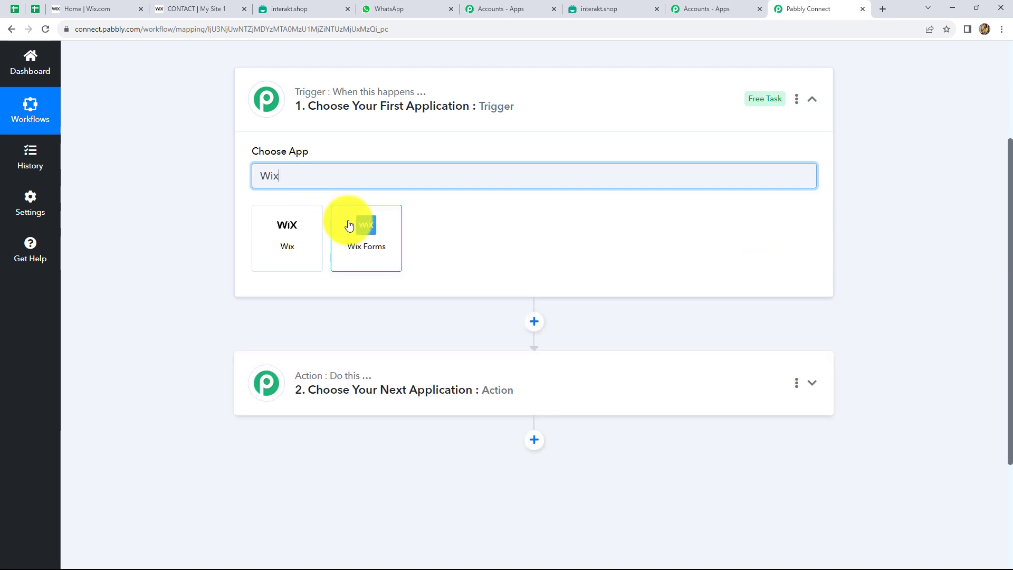
left_click(350, 226)
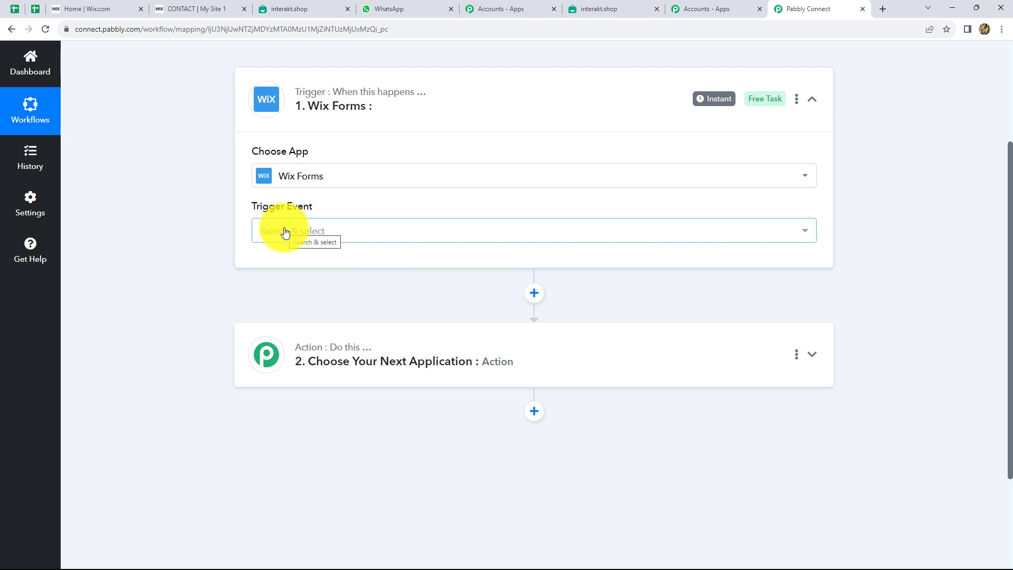
left_click(281, 231)
left_click(280, 307)
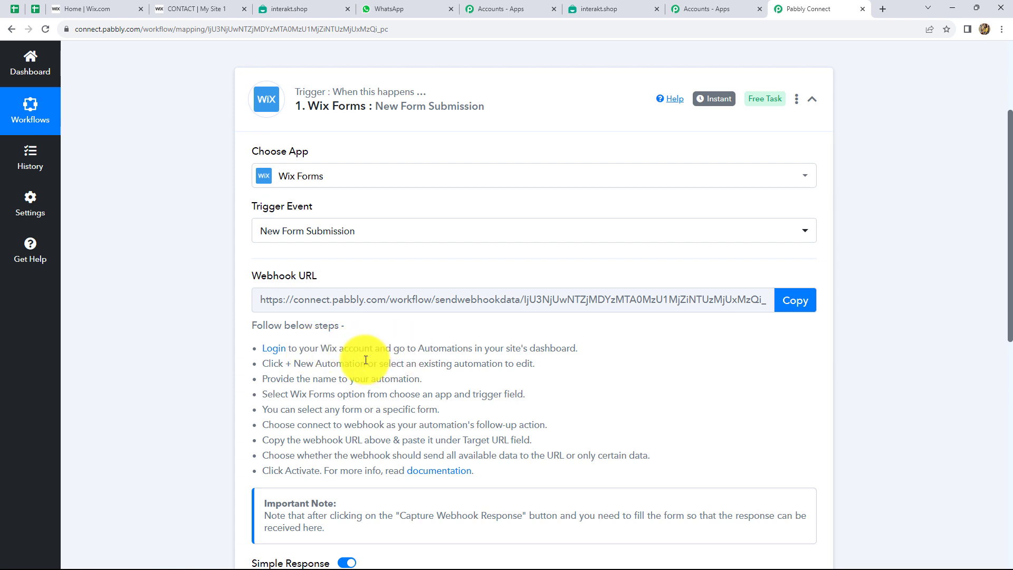
Switch to the Wix site dashboard and start a new automation from scratch
left_click(85, 9)
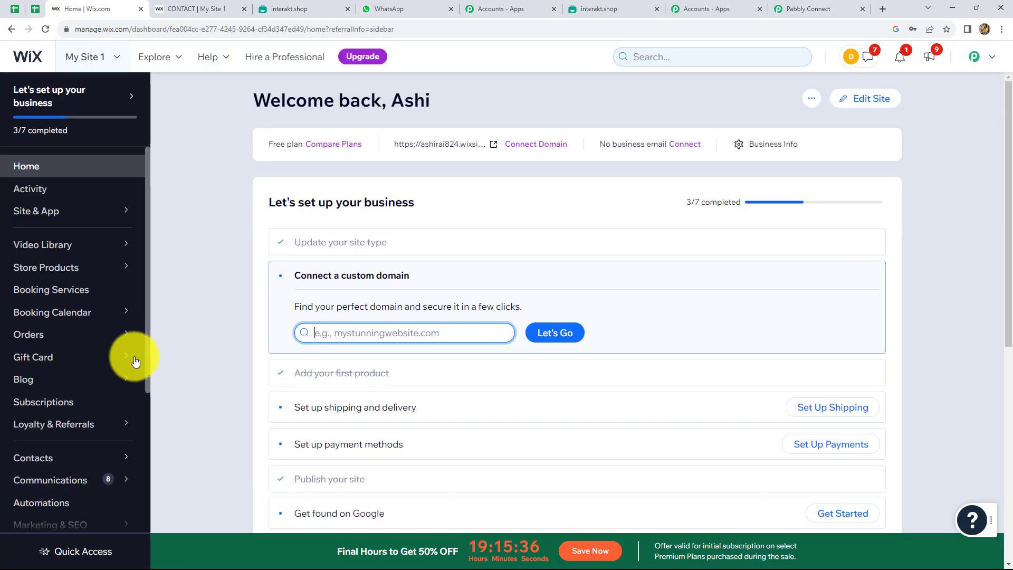
mouse_move(81, 274)
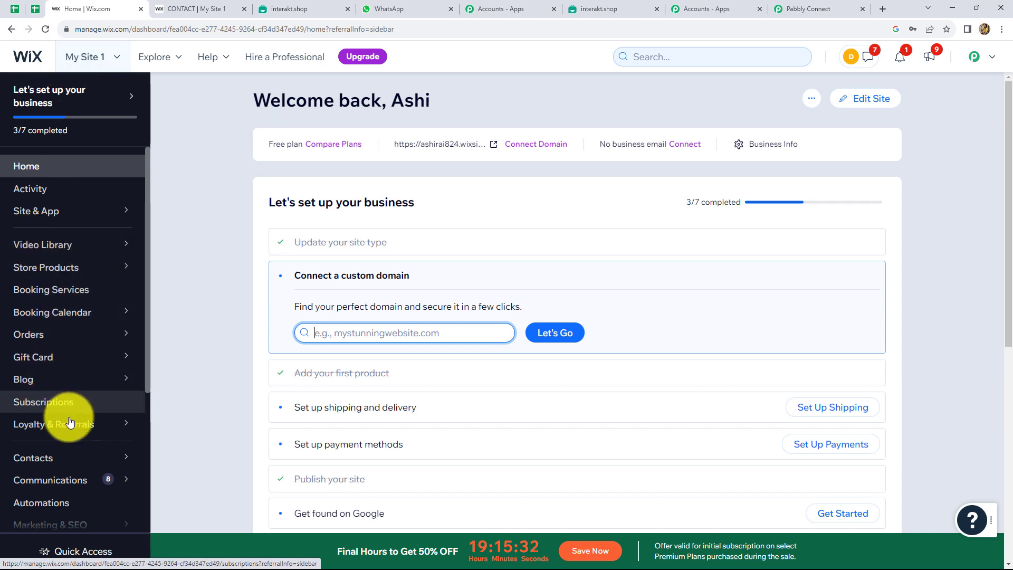
left_click(36, 502)
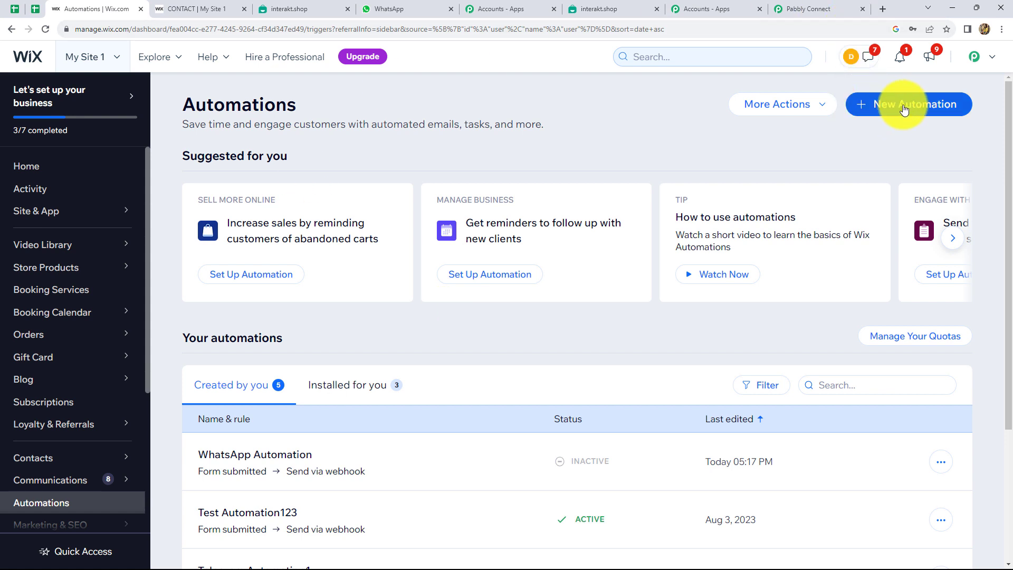
left_click(903, 107)
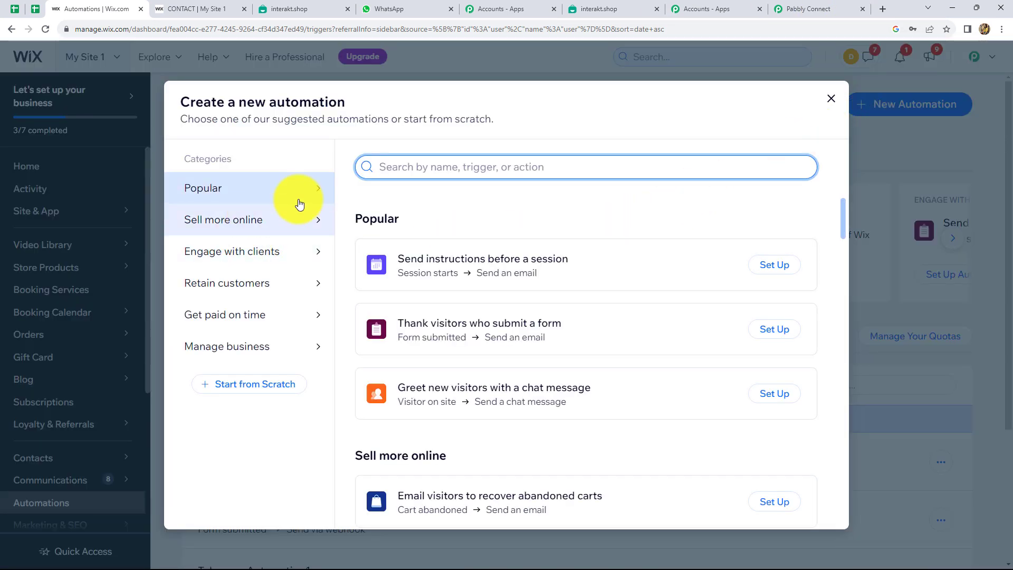
left_click(237, 385)
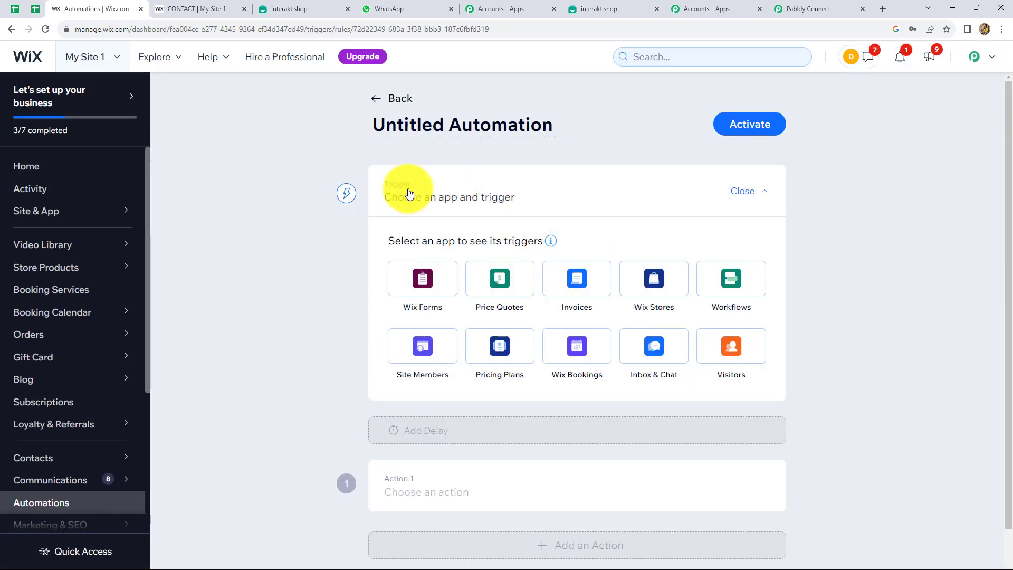
Set the automation's trigger to Wix Forms with Form submitted, limited to specific forms
left_click(448, 199)
left_click(447, 197)
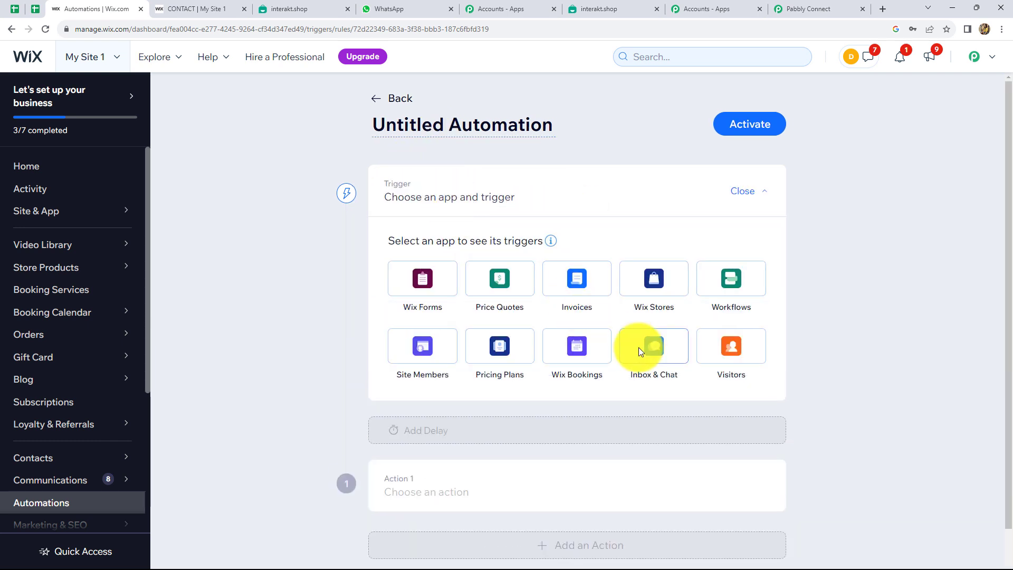
left_click(420, 278)
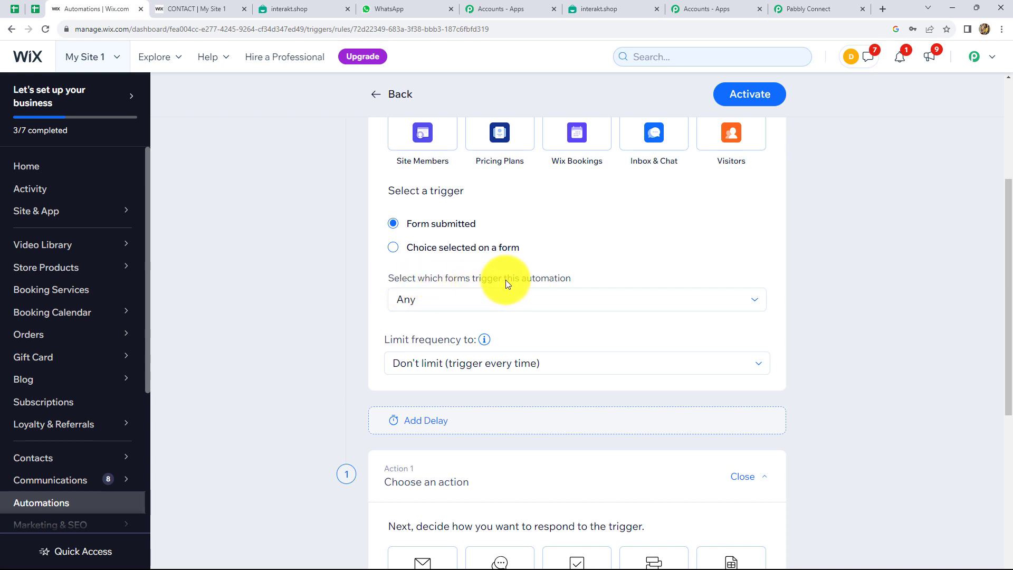
left_click(527, 305)
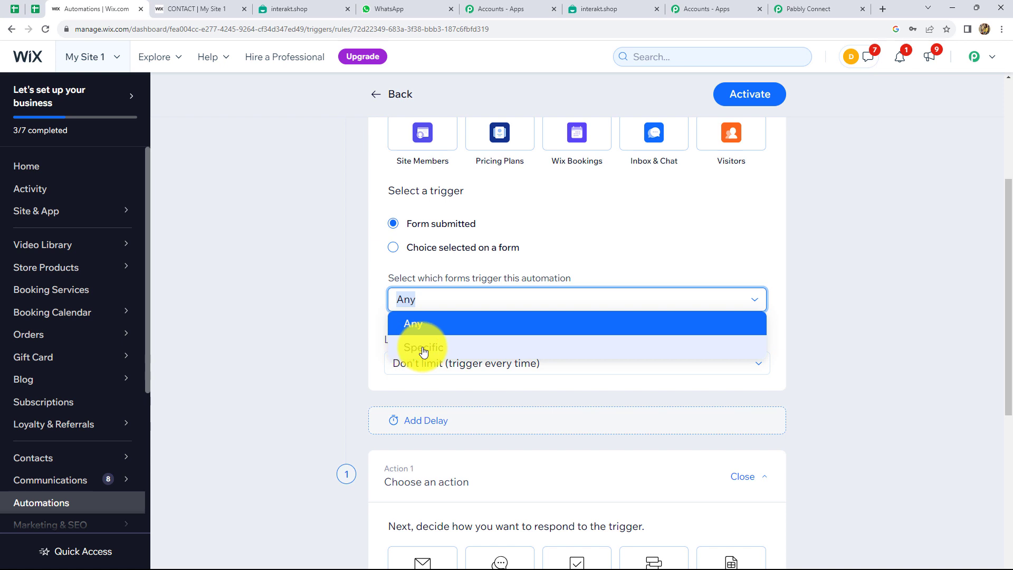
left_click(422, 351)
Add a Send via webhook action and paste the Pabbly Connect workflow's webhook URL as its target URL
scroll(768, 293, "down", 4)
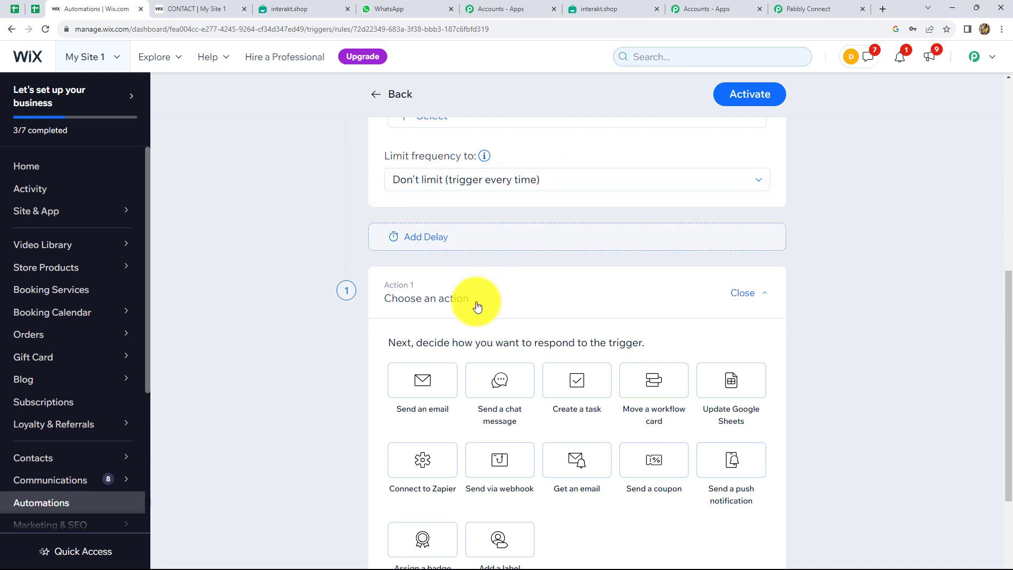
scroll(468, 299, "down", 2)
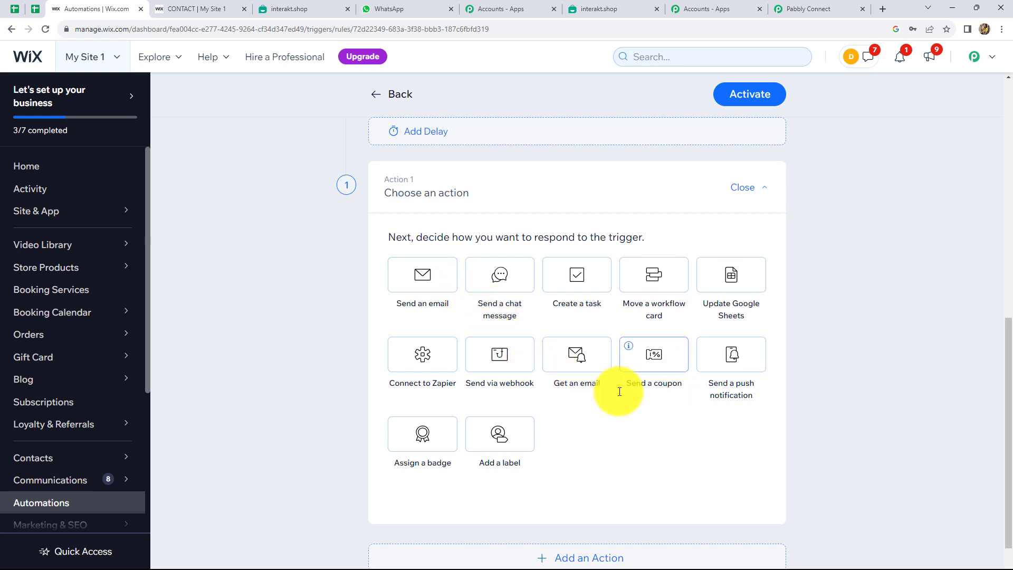
left_click(507, 363)
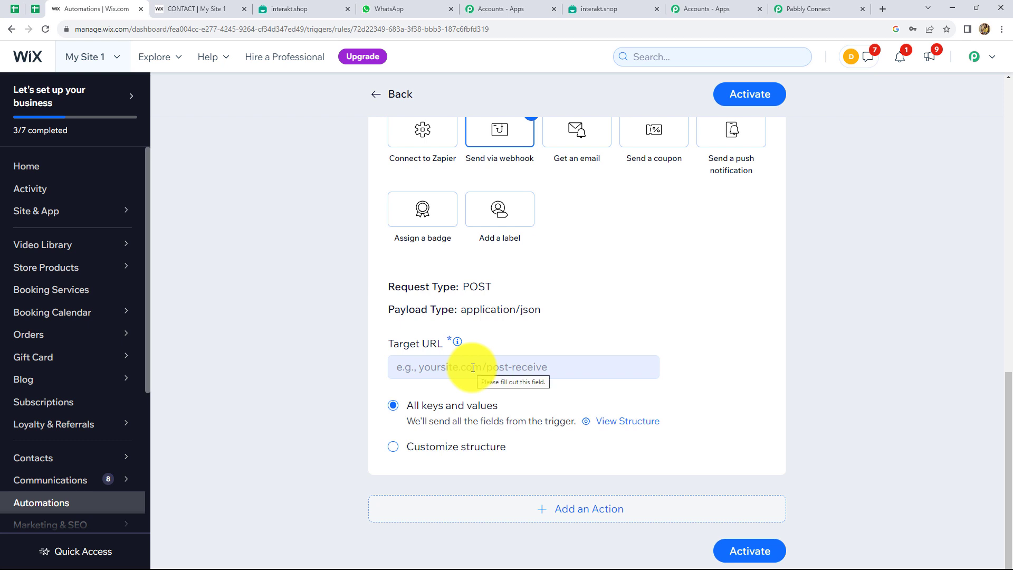
left_click(804, 7)
left_click(782, 299)
left_click(90, 9)
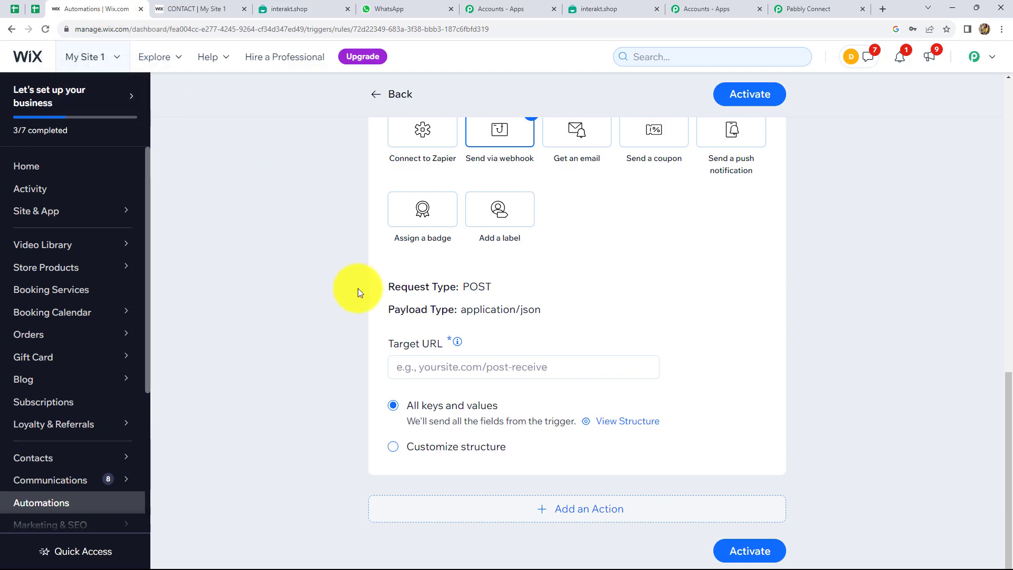
left_click(416, 365)
key("ctrl+v")
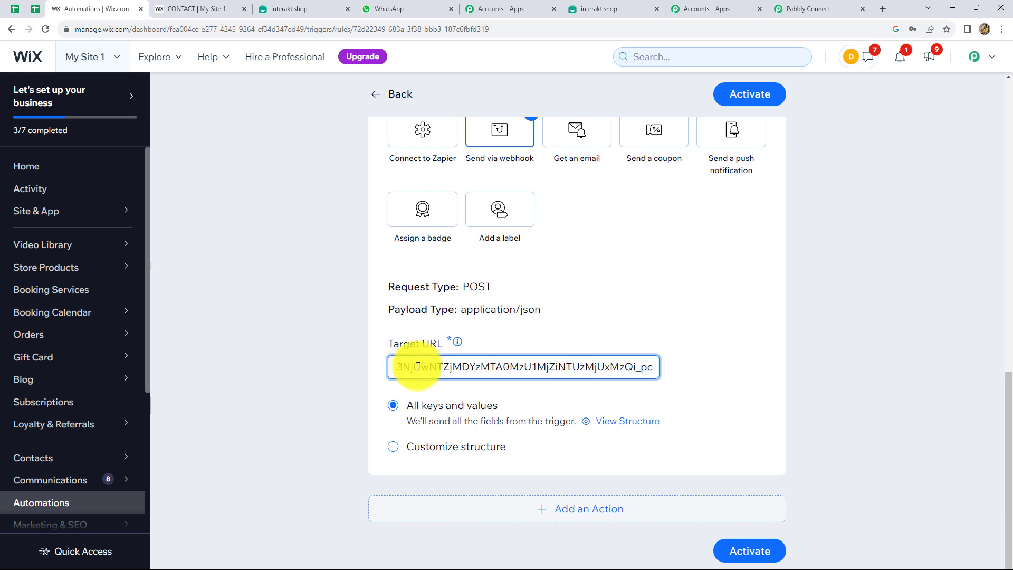
Try to activate the automation, and choose Contact as the specific form that triggers it
scroll(402, 392, "down", 1)
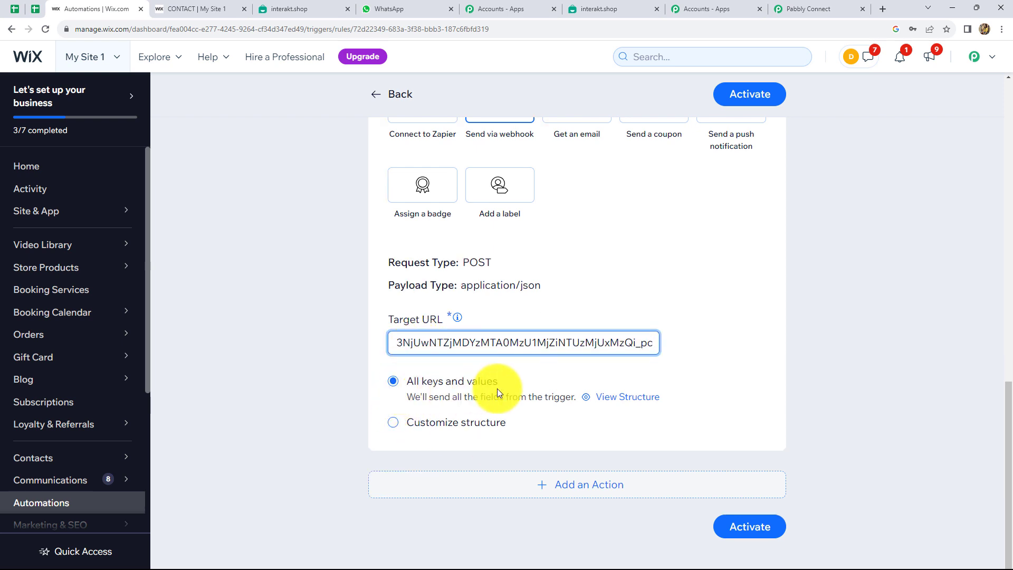
left_click(735, 527)
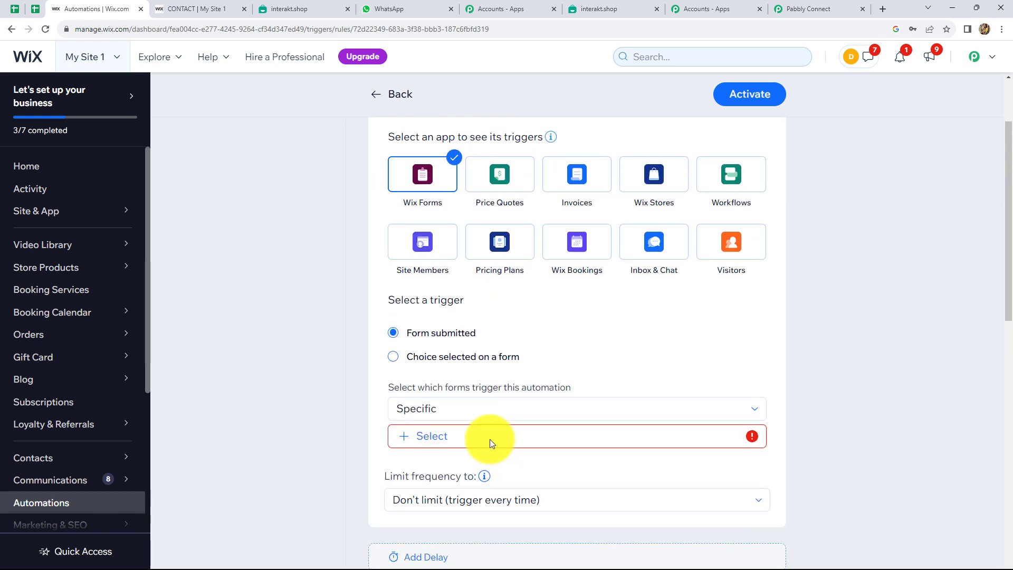
left_click(412, 438)
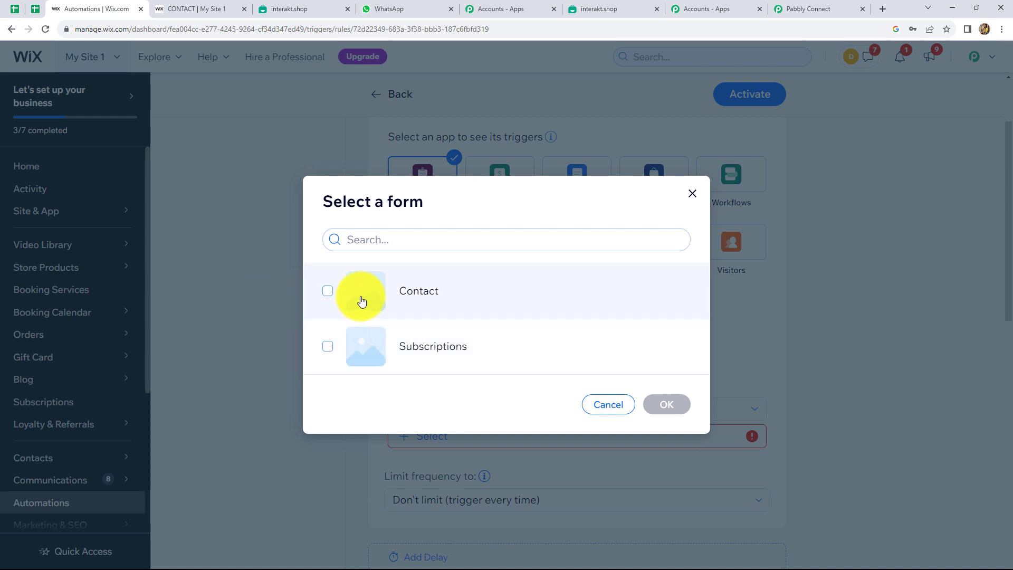
left_click(326, 293)
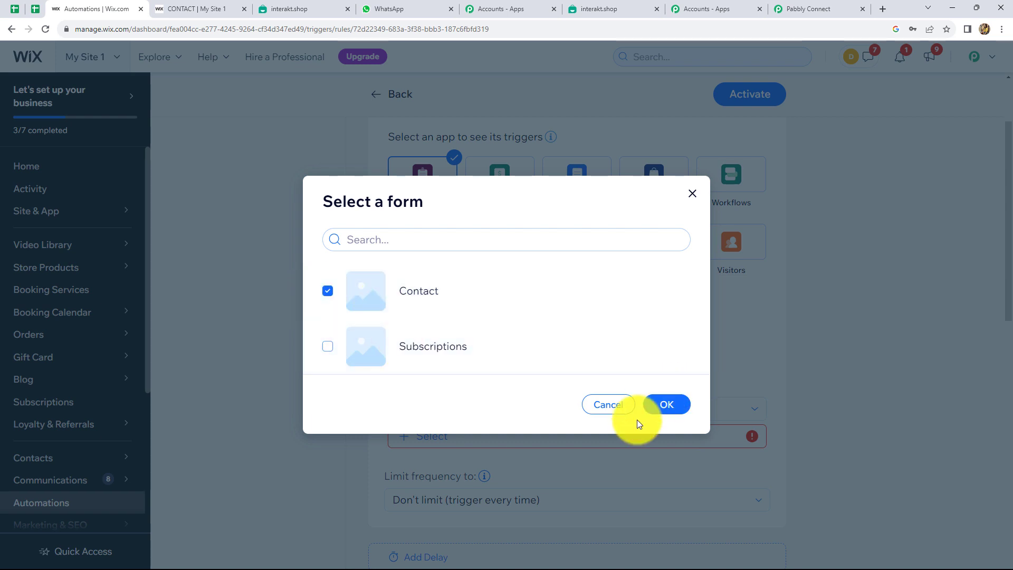
left_click(665, 407)
Activate the automation and save it under the name "WhatsApp Automation"
scroll(846, 392, "down", 10)
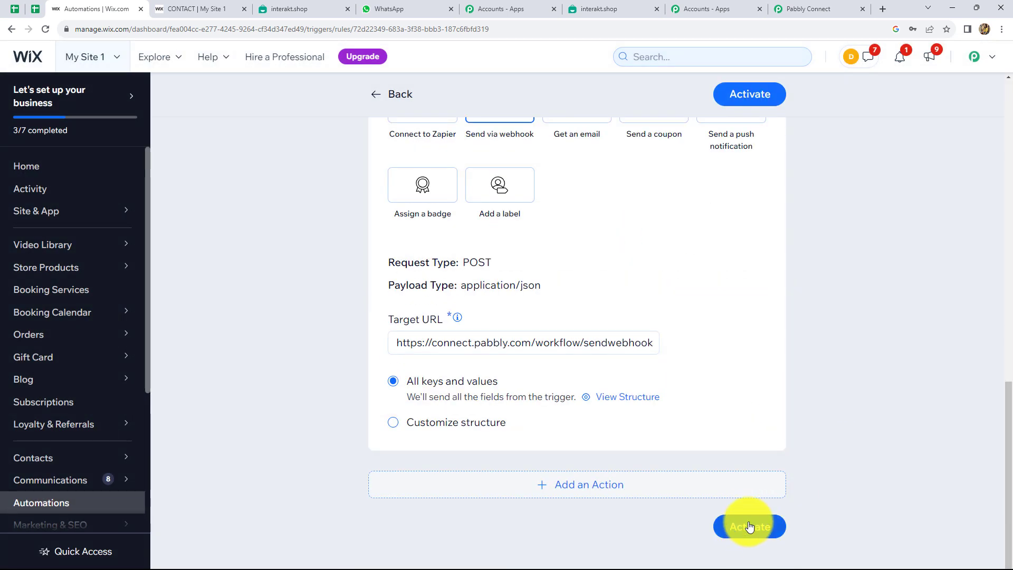
left_click(745, 526)
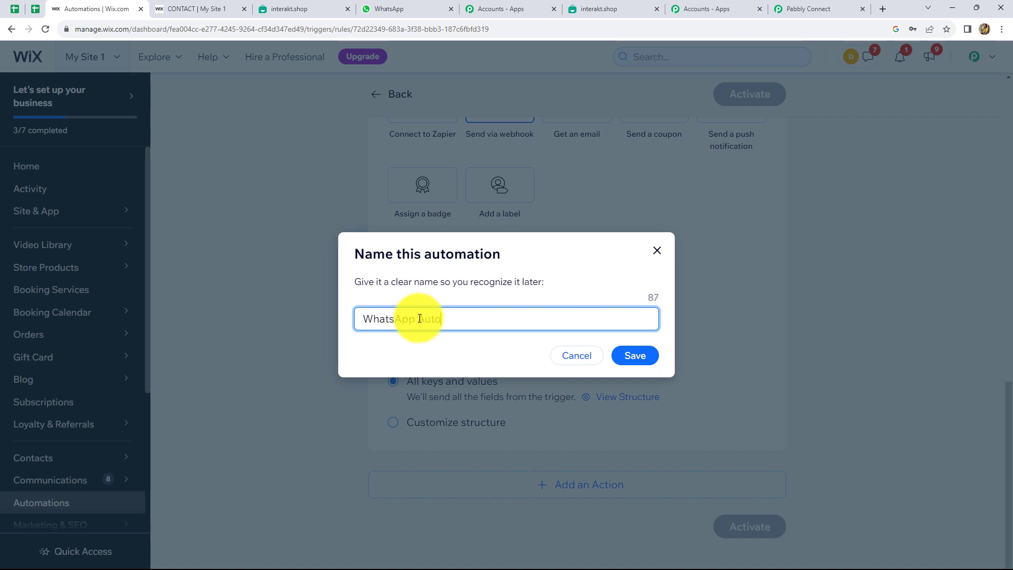
left_click(637, 355)
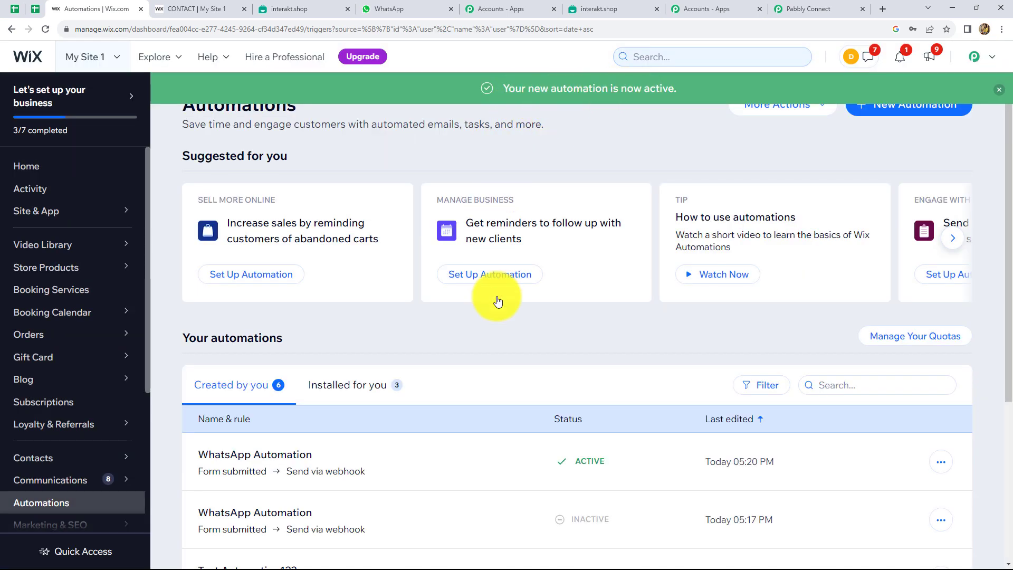
Check the new entry in the automations list, and return to Pabbly Connect to review the trigger's webhook setup instructions
scroll(538, 420, "down", 2)
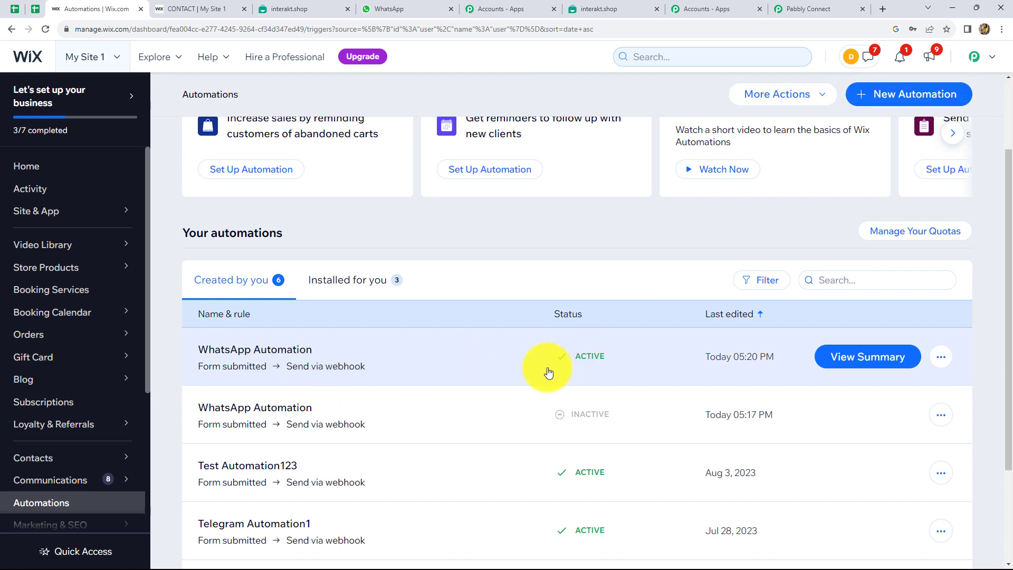
left_click(791, 9)
scroll(165, 362, "down", 5)
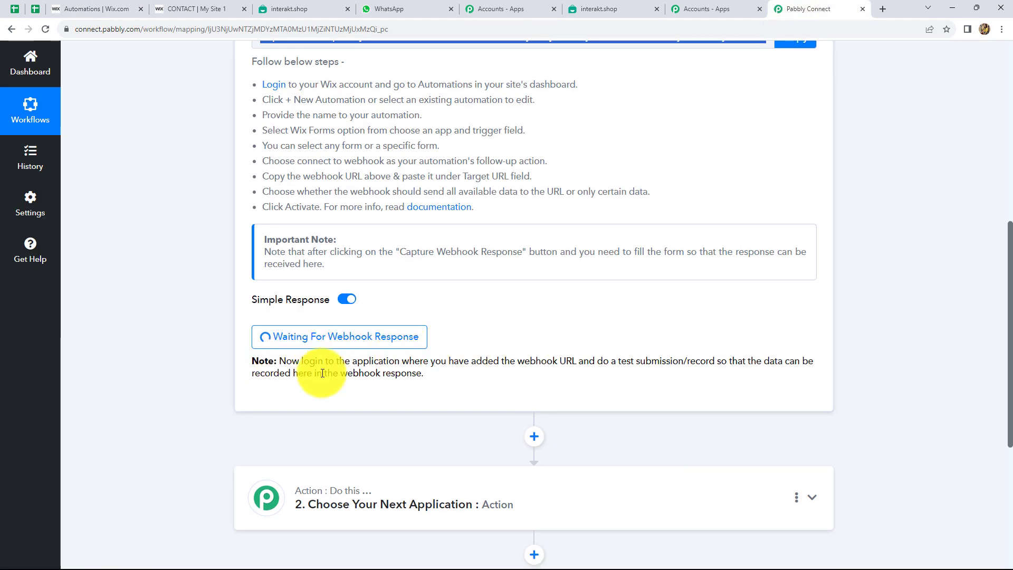
scroll(323, 373, "up", 3)
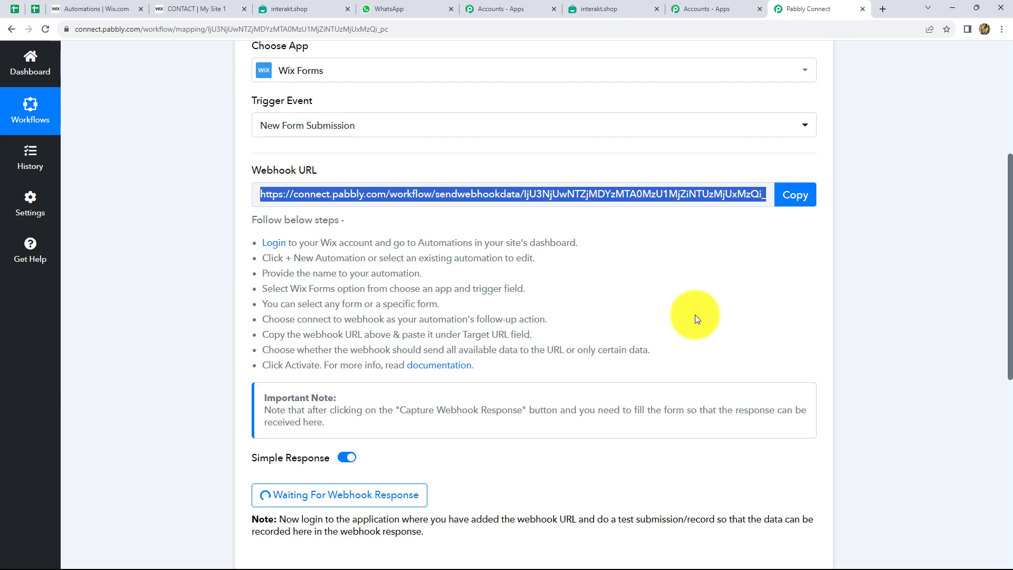
Switch to the Wix site's Contact form and enter a demo first name, last name and e-mail address
left_click(191, 6)
scroll(562, 356, "up", 5)
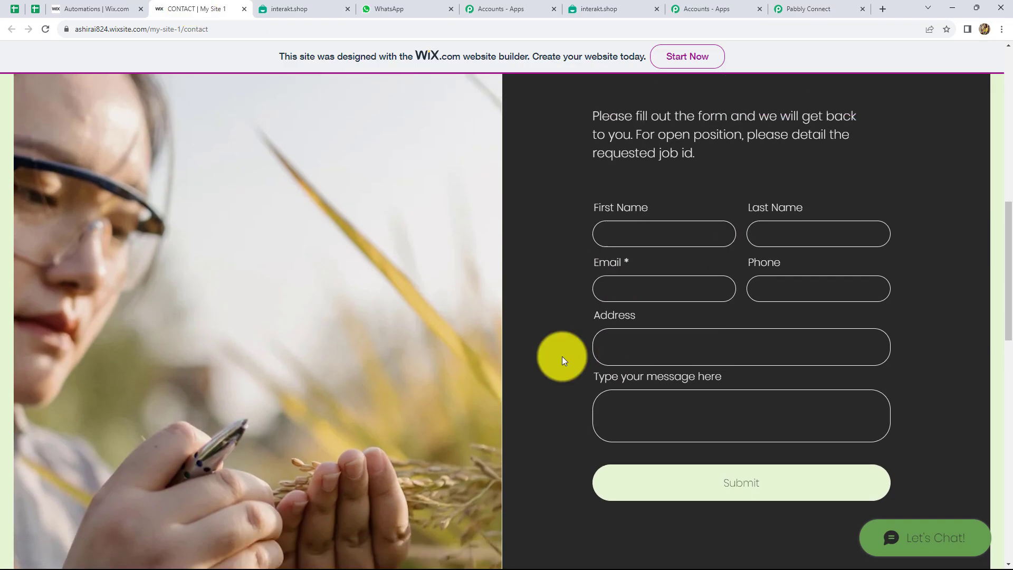
scroll(536, 315, "down", 4)
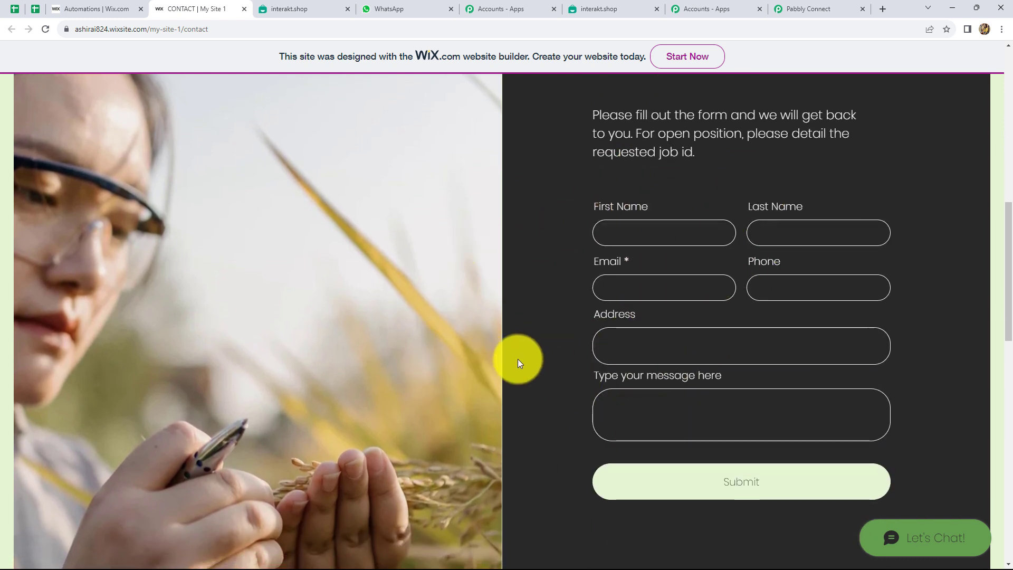
left_click(623, 236)
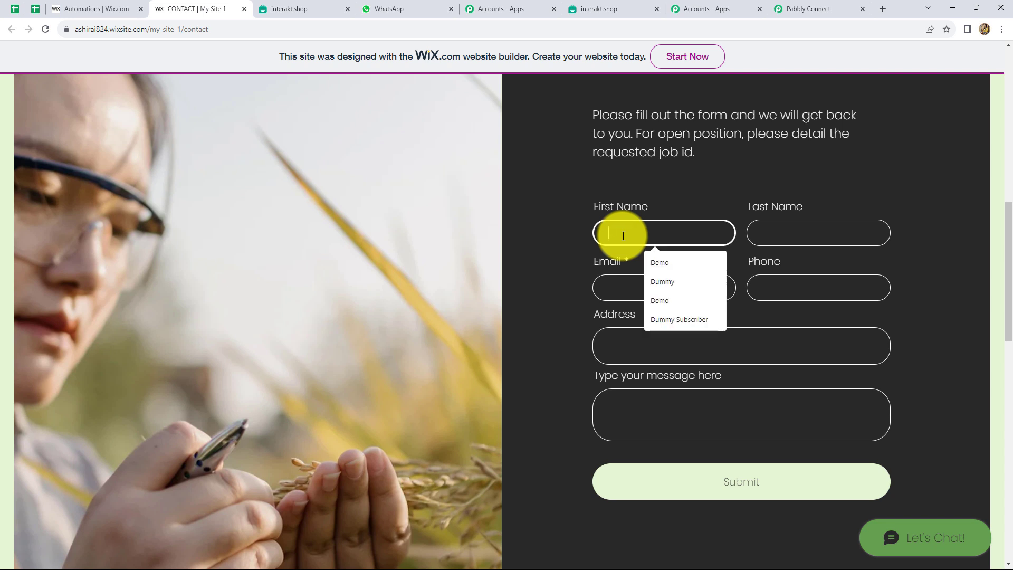
type("Demo")
left_click(768, 233)
type("User")
left_click(614, 293)
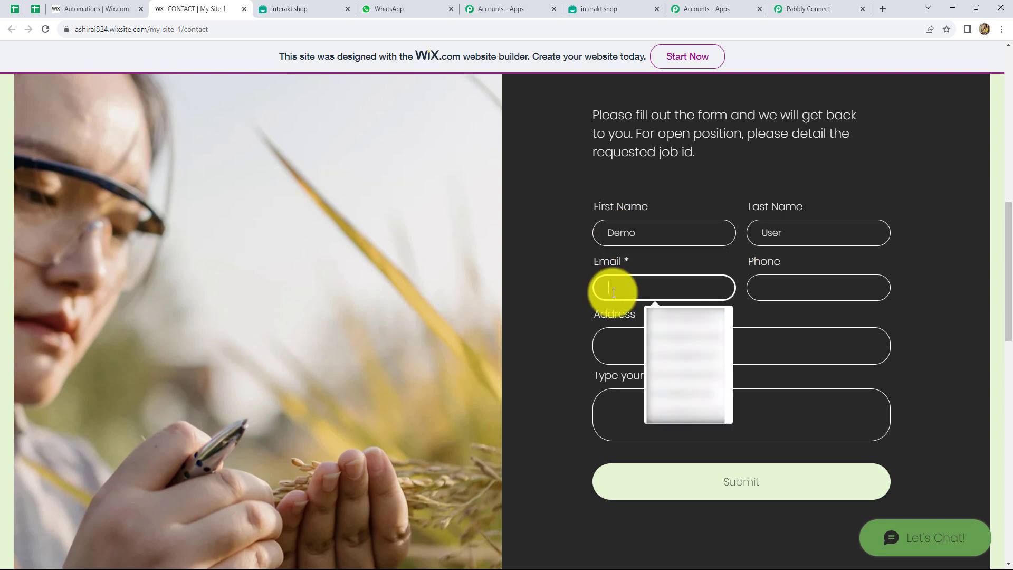
left_click(685, 317)
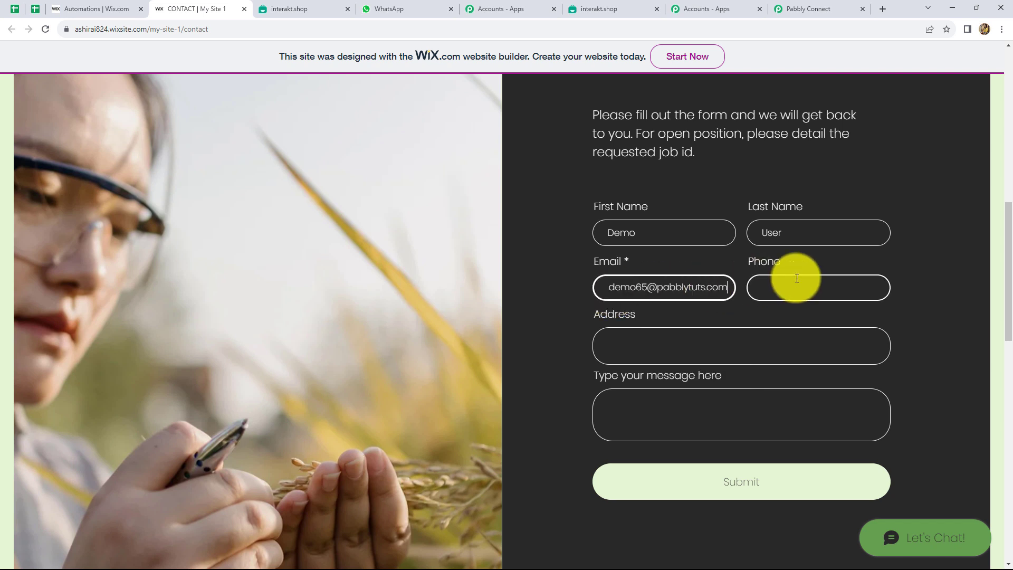
Fill in the phone number, address and message "Hello, I am Dummy user." and submit the Contact form
left_click(795, 276)
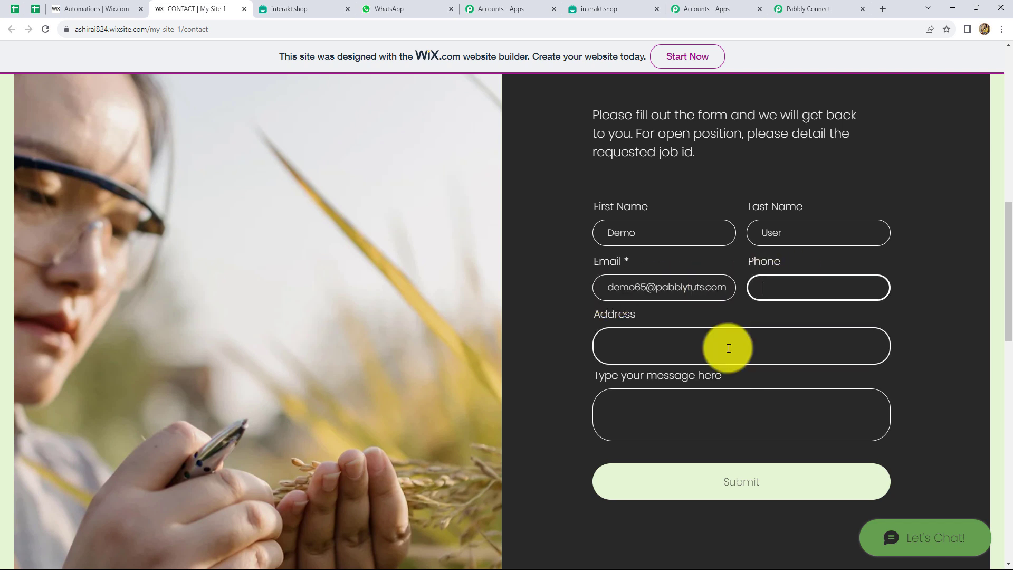
type("+91888888888")
left_click(667, 347)
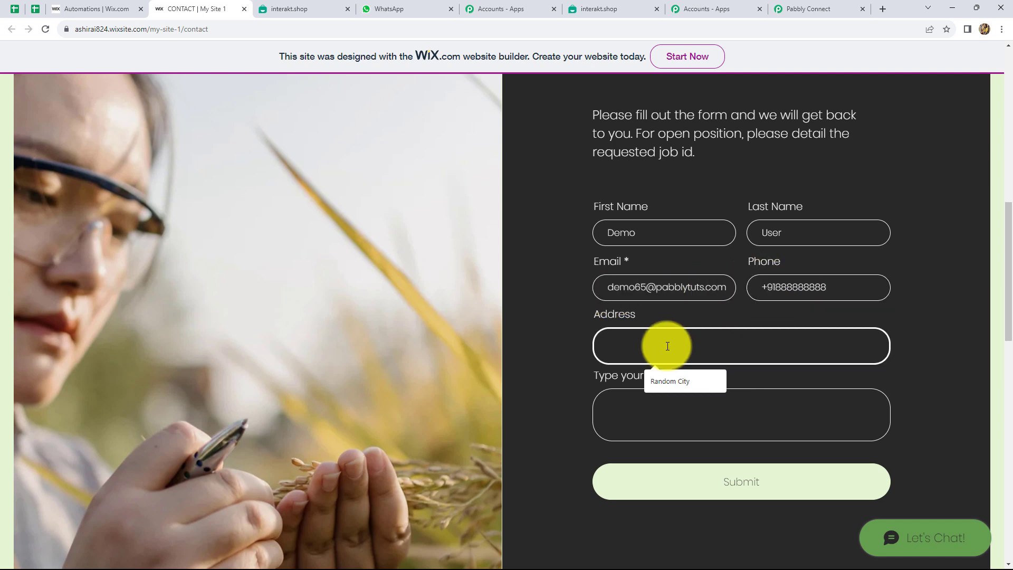
type("Dummy Street")
left_click(649, 400)
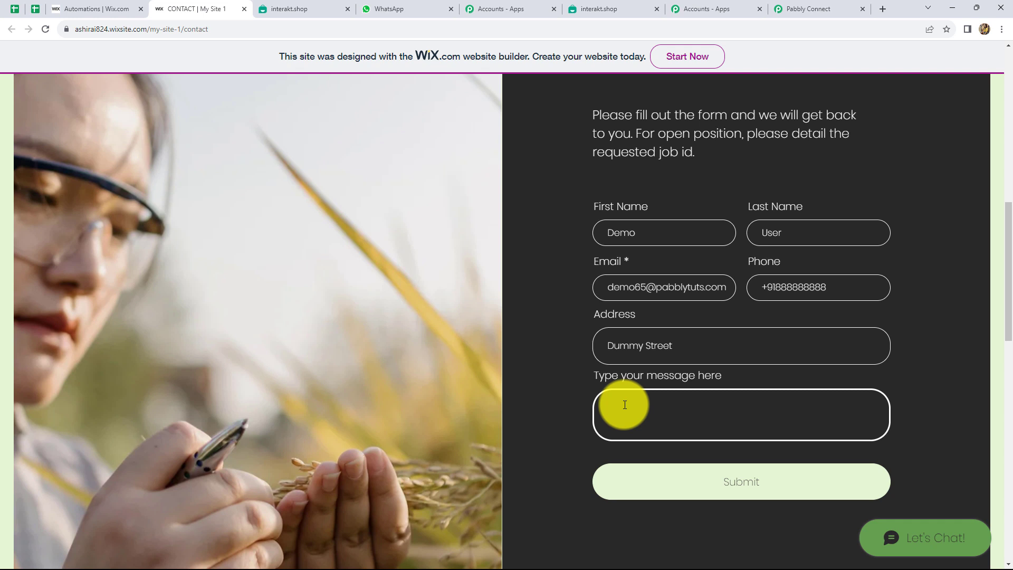
type("Dummy user.")
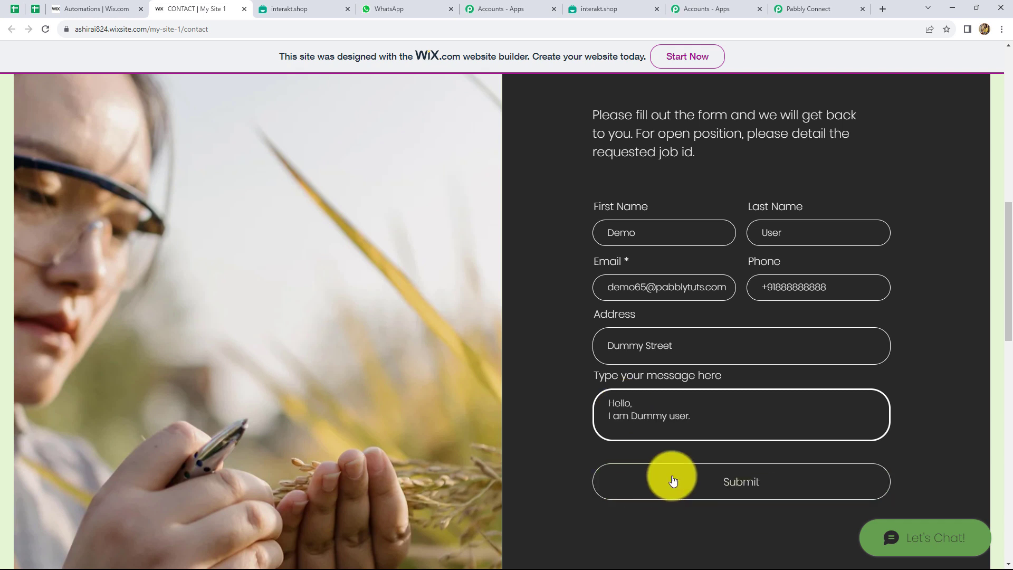
left_click(678, 481)
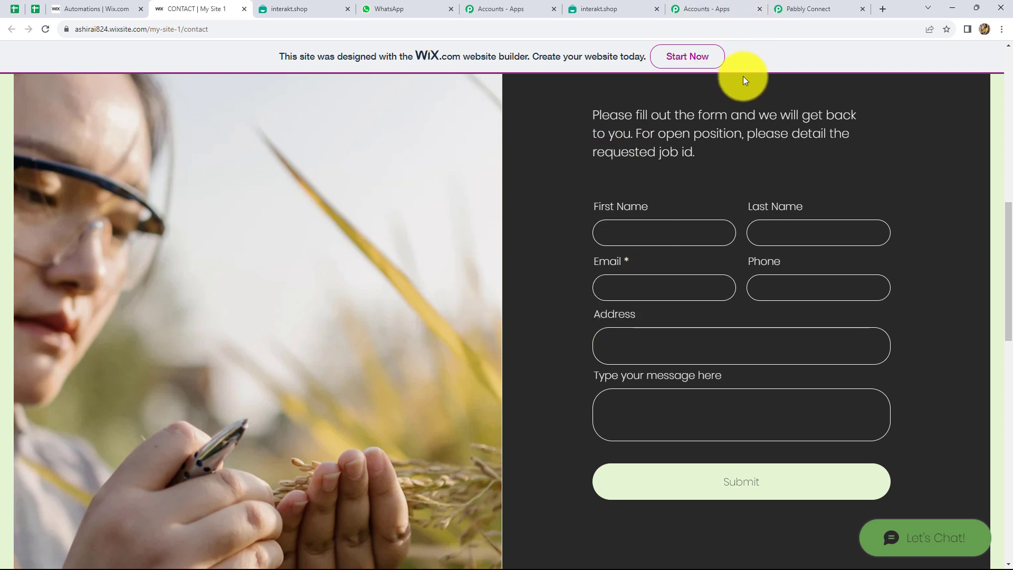
Switch back to Pabbly Connect and check the submitted form values in the trigger's received webhook response
left_click(788, 9)
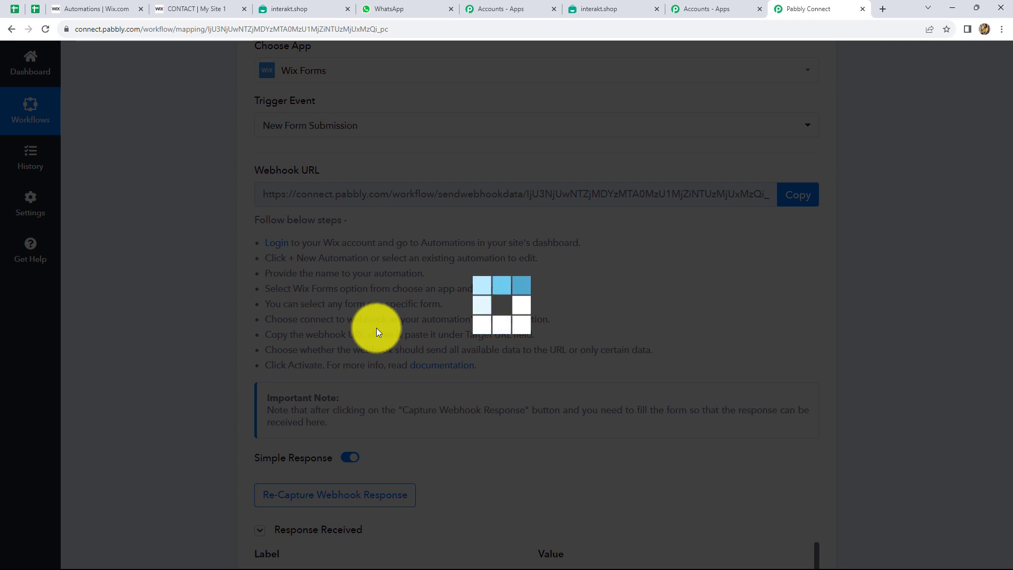
scroll(376, 327, "down", 6)
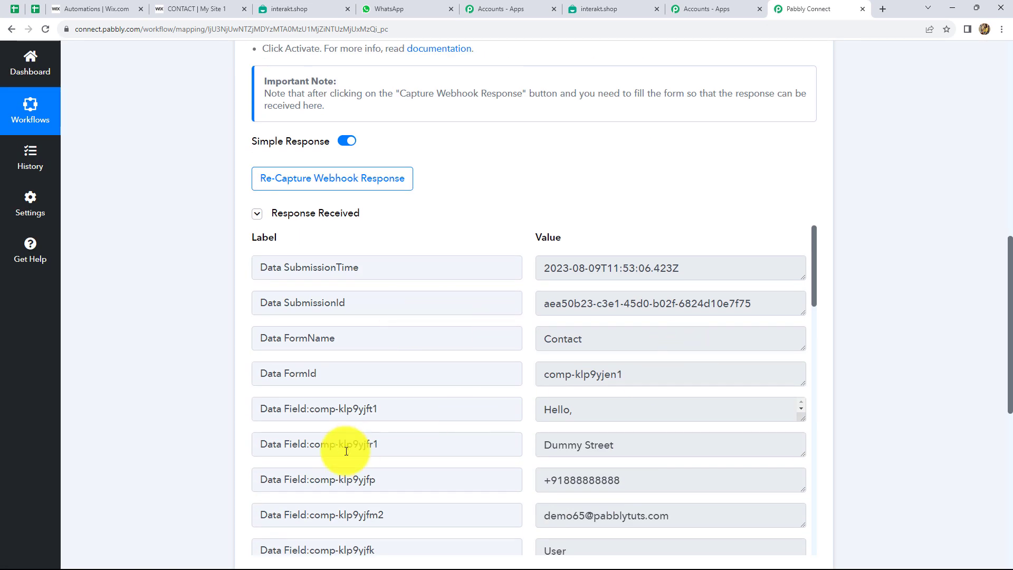
scroll(663, 461, "down", 3)
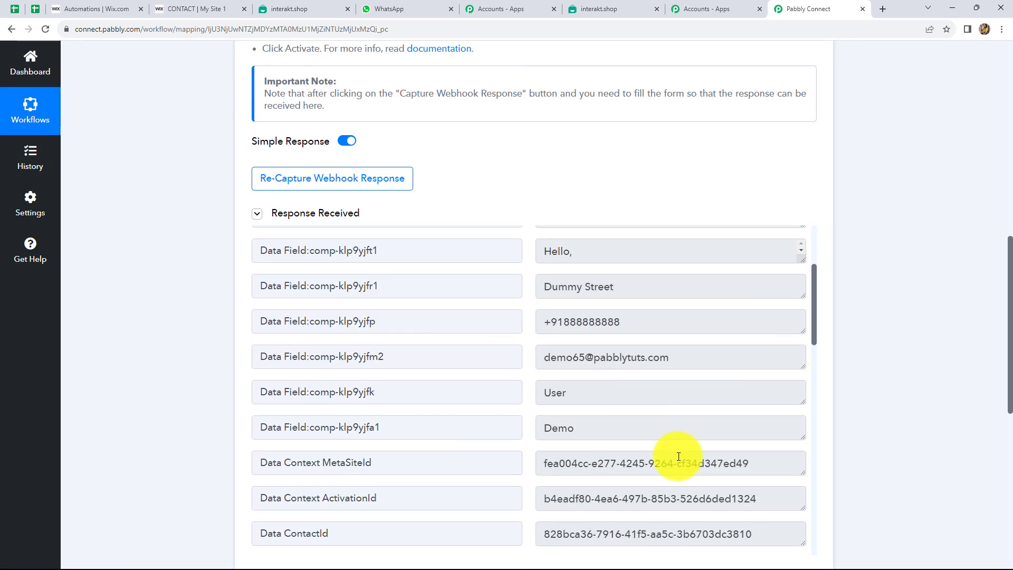
scroll(694, 407, "down", 2)
scroll(875, 369, "down", 6)
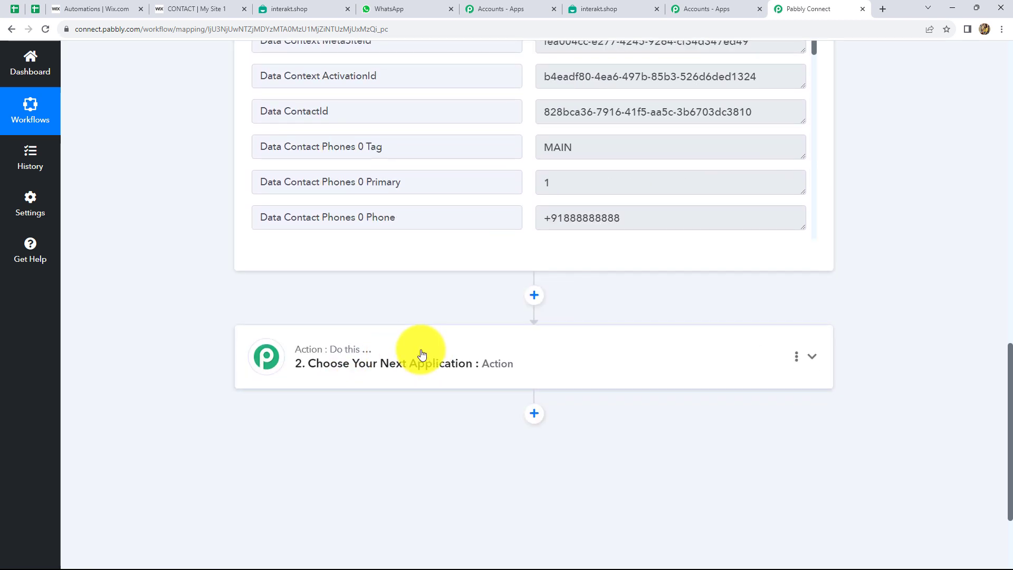
Set the workflow's second step to Interakt with the Send WhatsApp Template Message action event
left_click(418, 354)
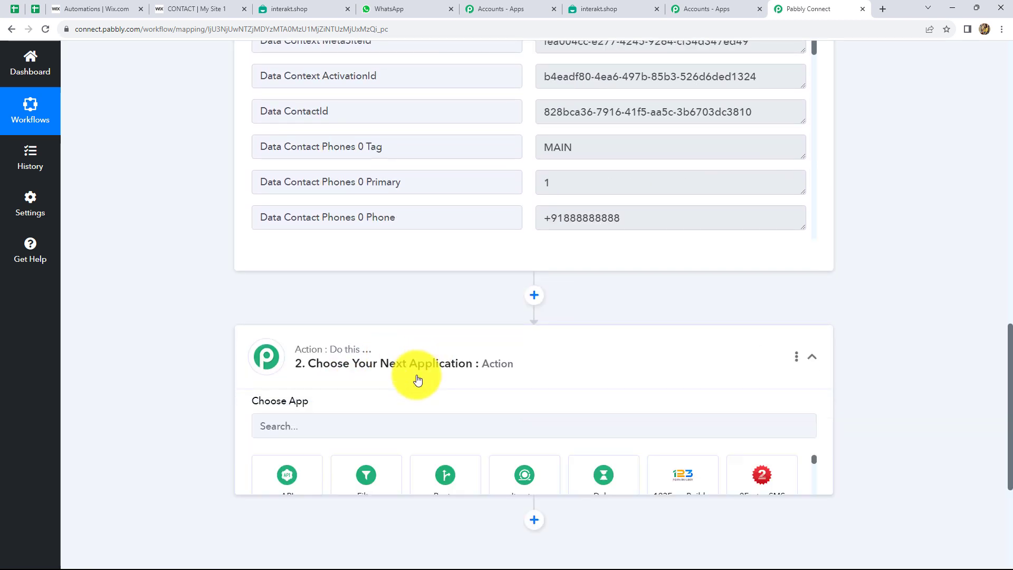
scroll(445, 190, "up", 5)
scroll(446, 191, "up", 2)
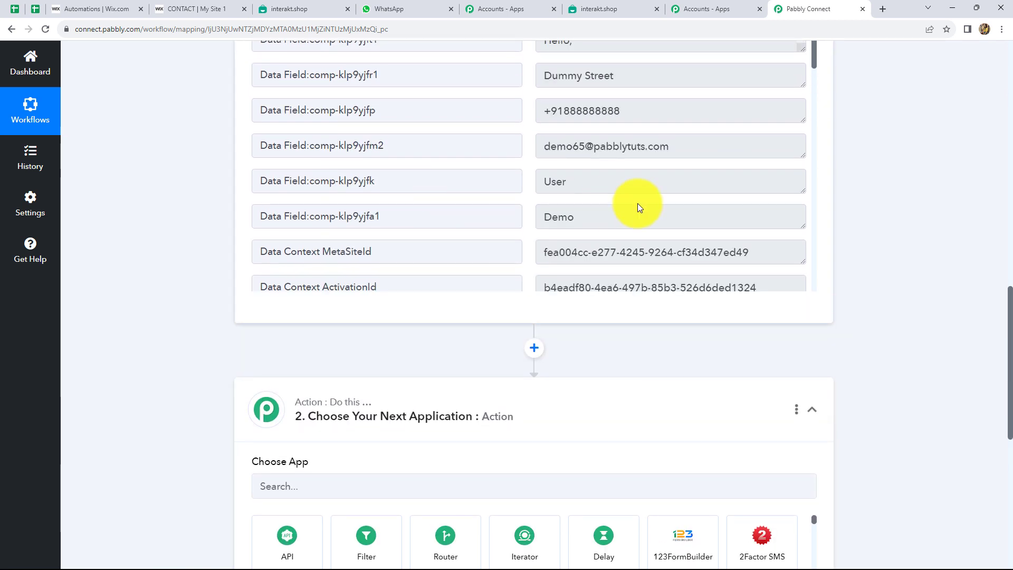
scroll(910, 182, "up", 2)
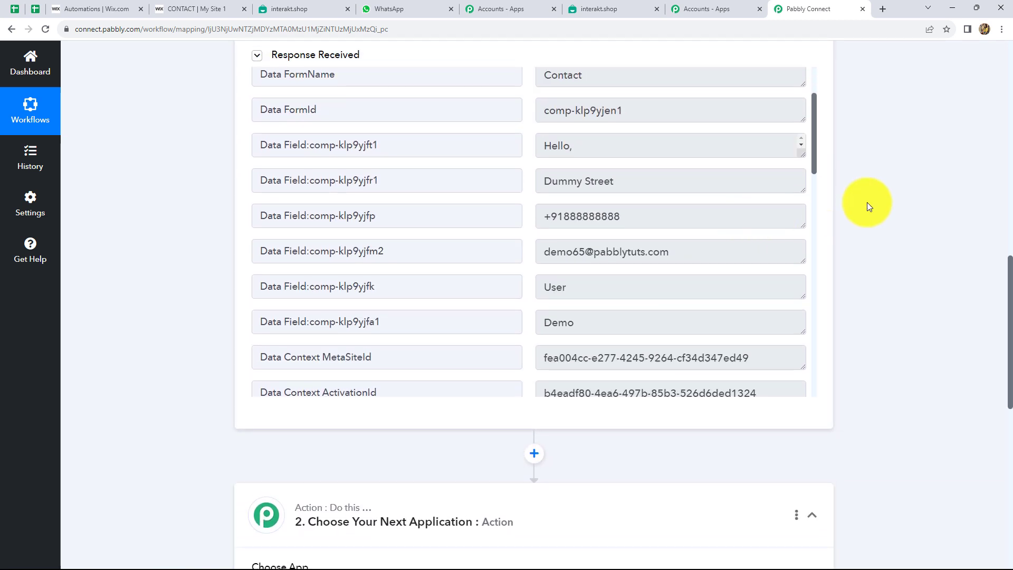
scroll(873, 201, "down", 6)
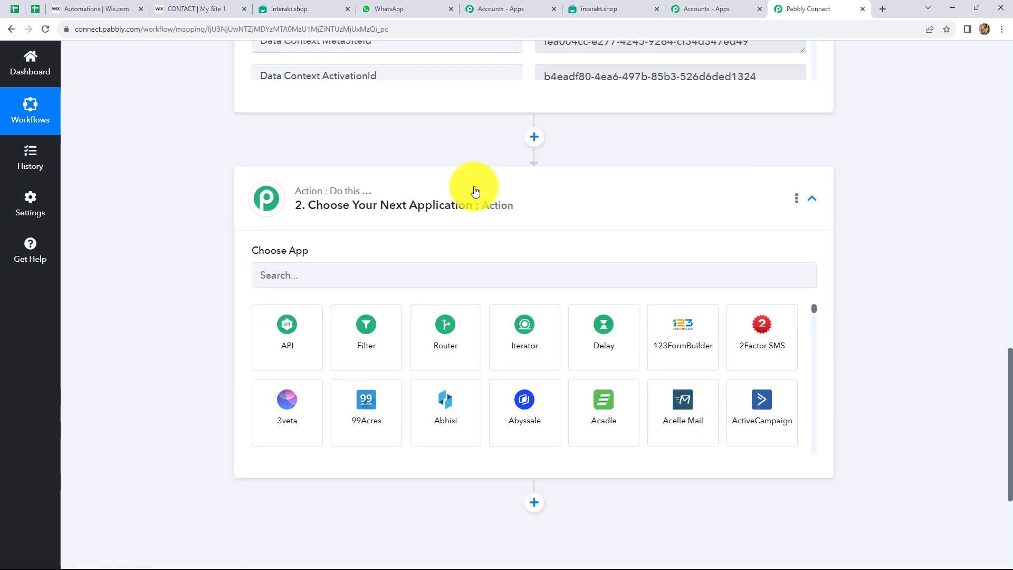
left_click(322, 274)
type("Int")
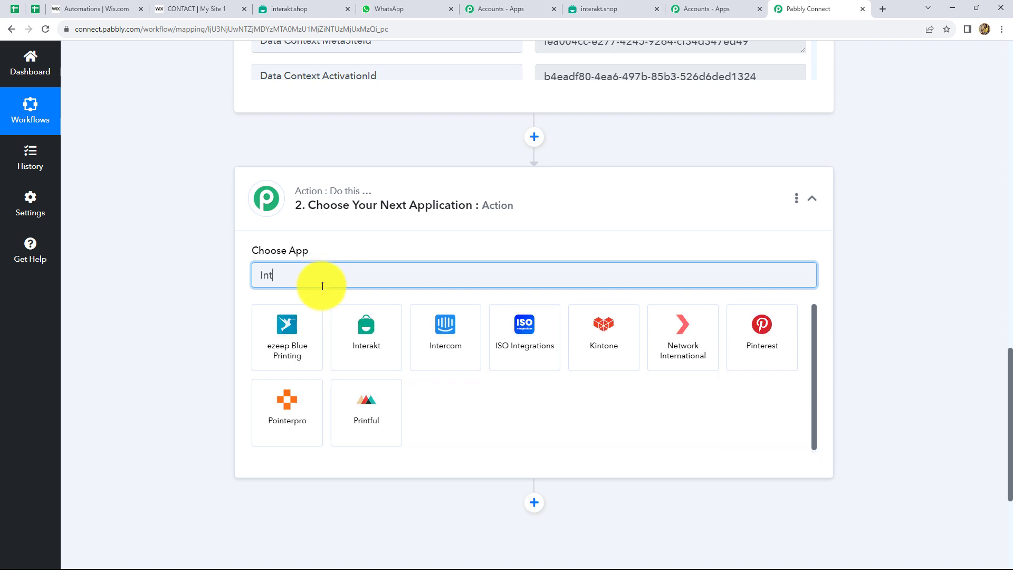
left_click(333, 339)
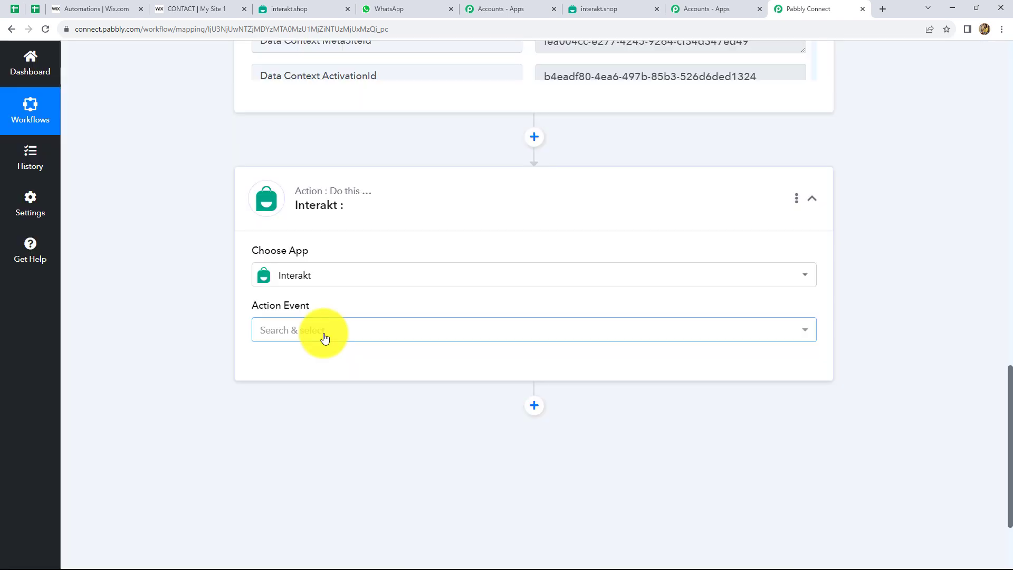
left_click(324, 333)
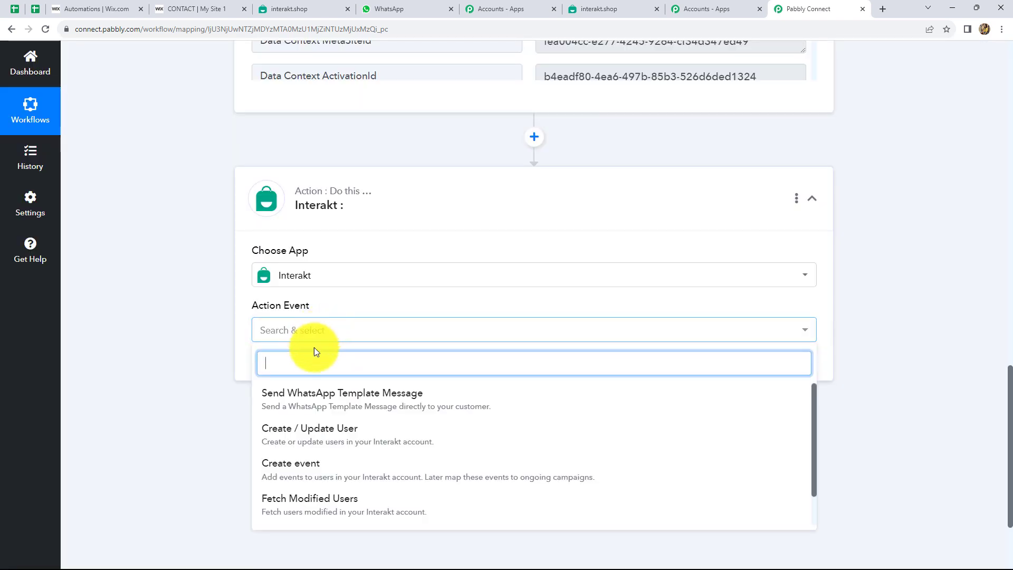
left_click(339, 402)
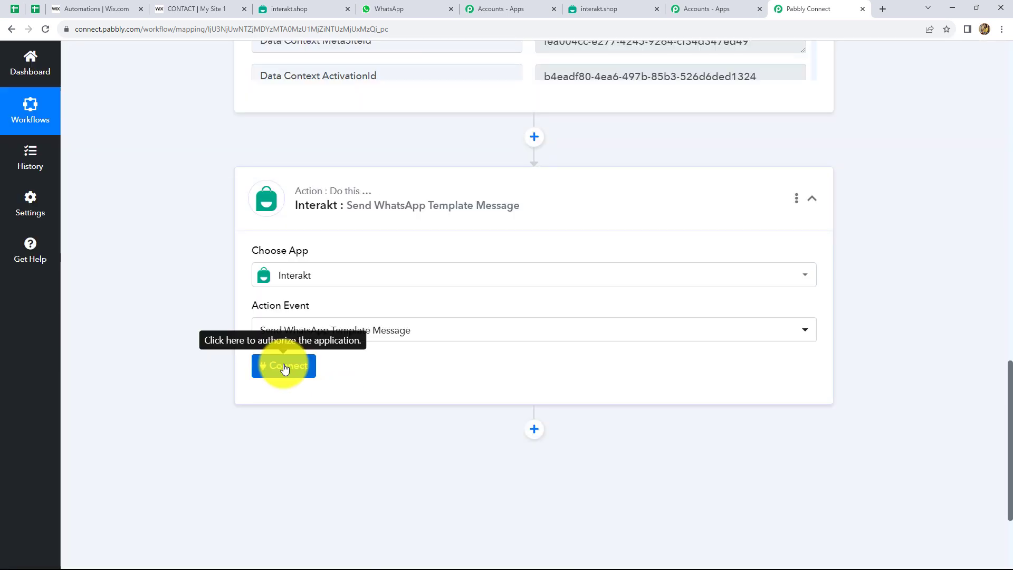
Add a new Interakt connection using the secret key copied from Interakt's Developer Settings, and save it
left_click(284, 367)
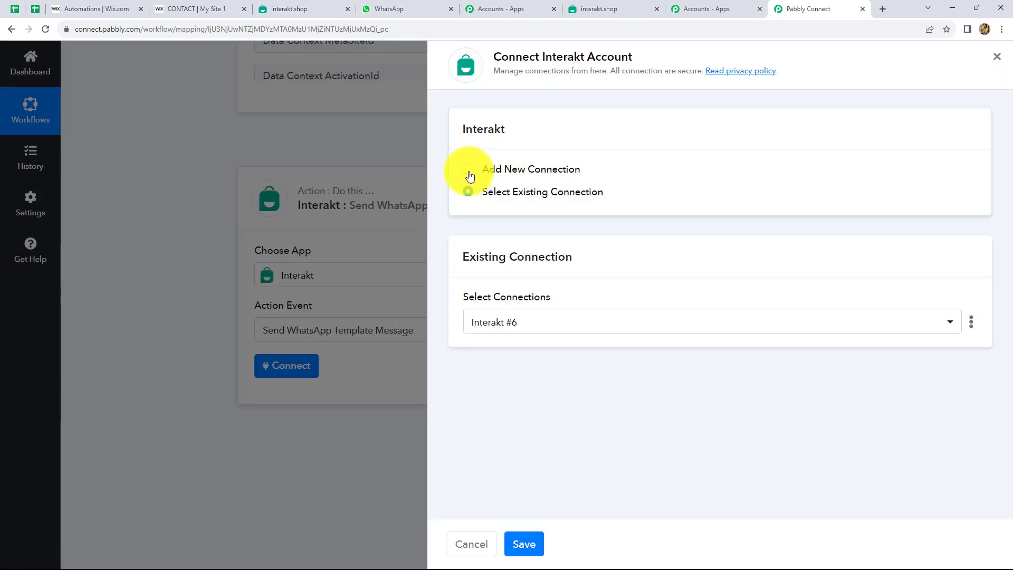
left_click(469, 172)
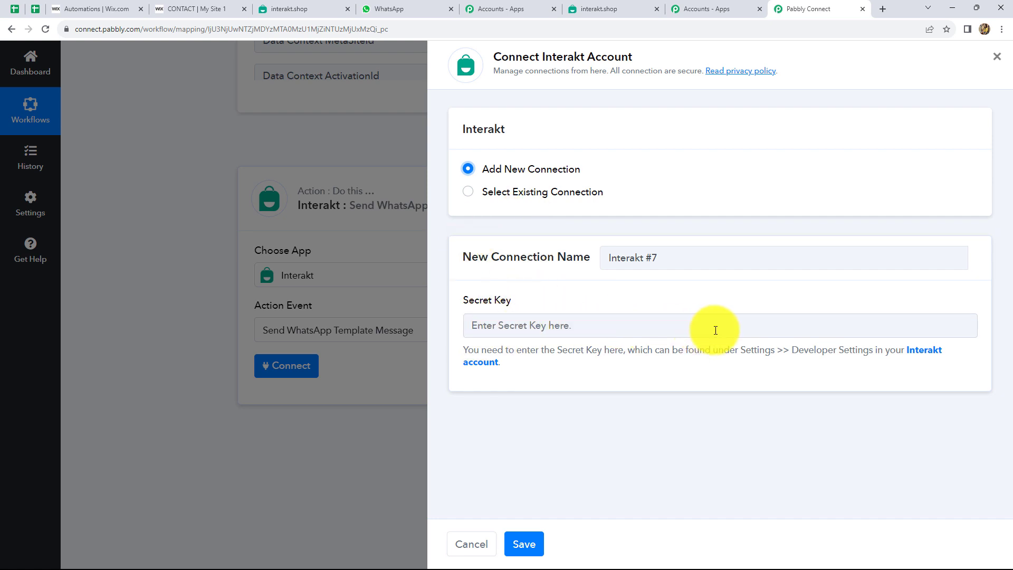
left_click(918, 351)
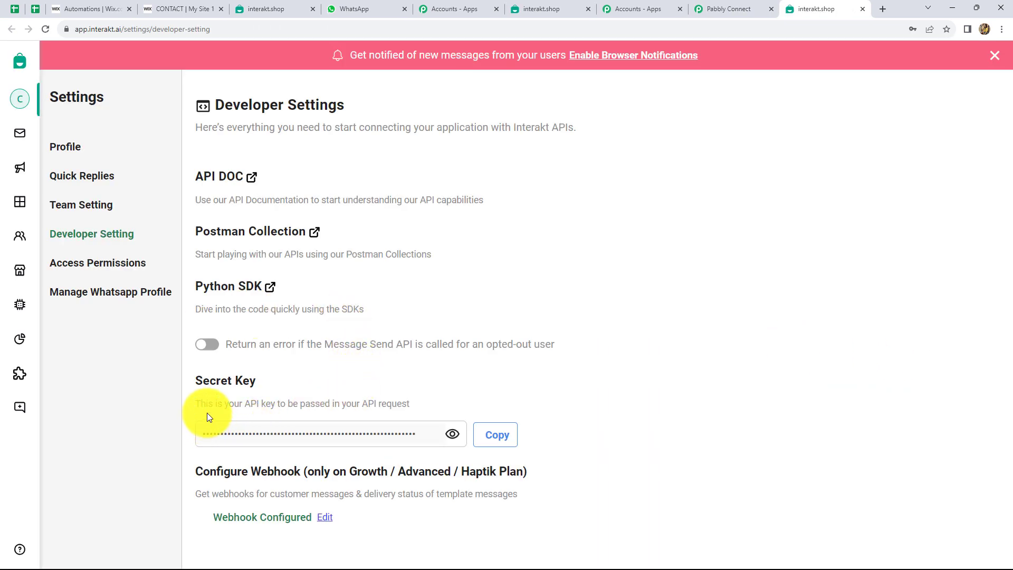
left_click(491, 437)
left_click(728, 9)
left_click(502, 330)
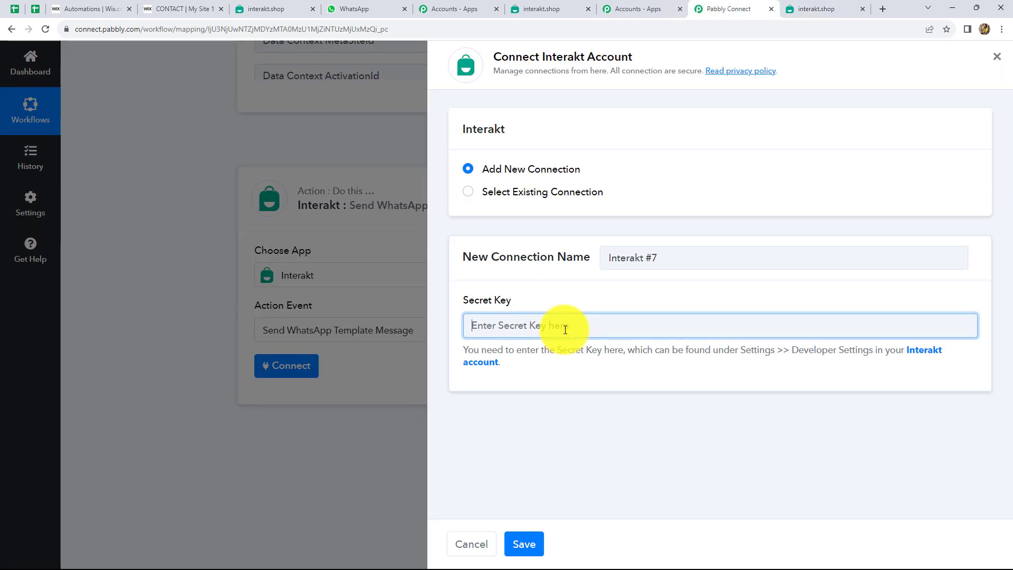
key("ctrl+v")
left_click(515, 545)
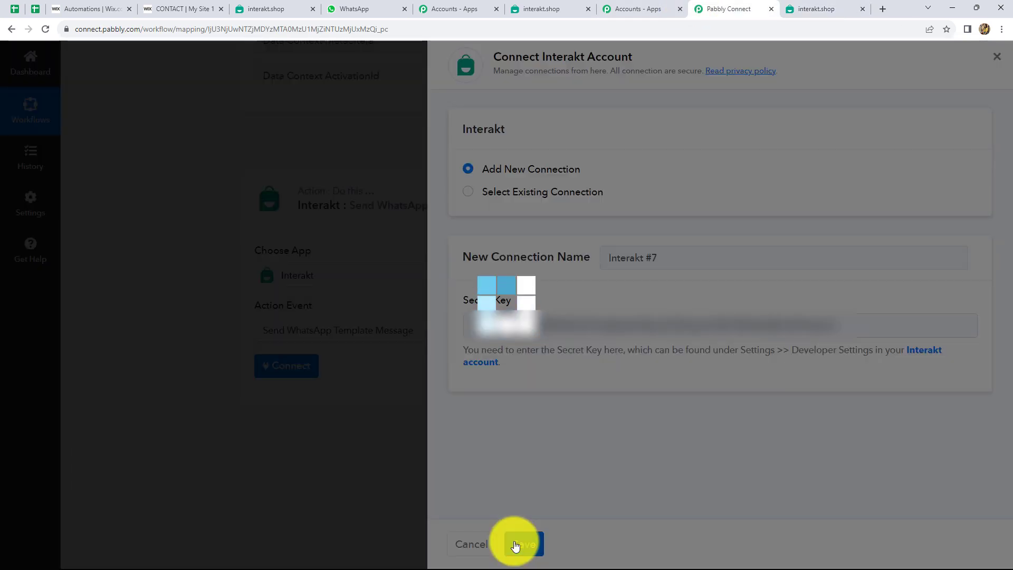
Map the Full Phone Number of the Interakt action to the phone field comp-klp9yjfp from the Wix form submission
scroll(408, 340, "up", 2)
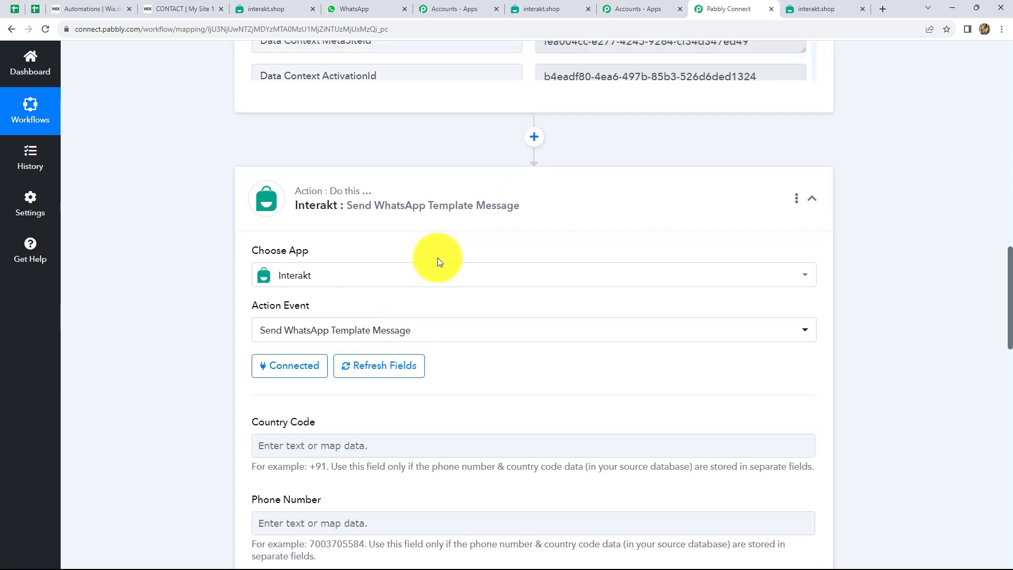
scroll(437, 258, "down", 5)
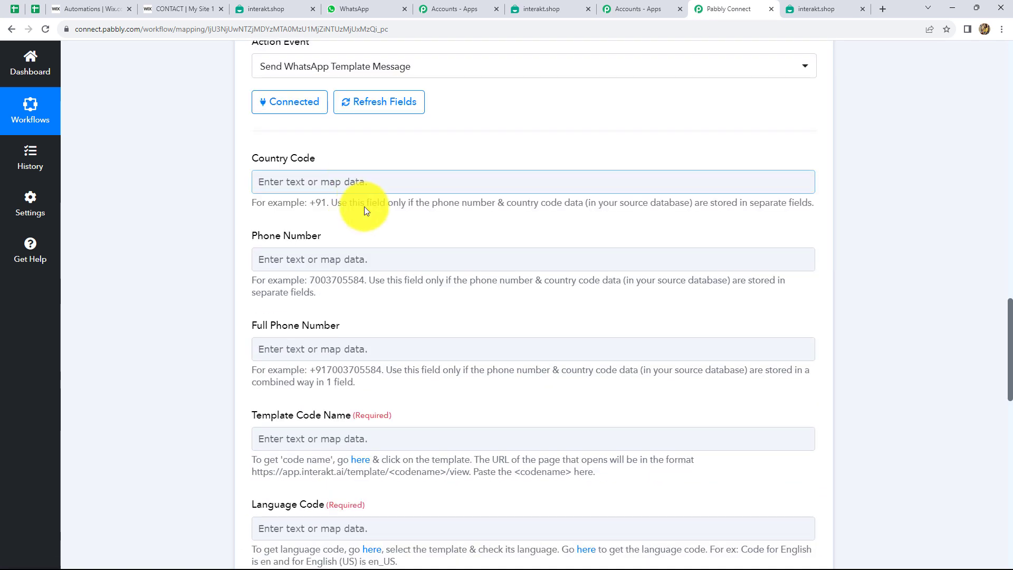
left_click(390, 348)
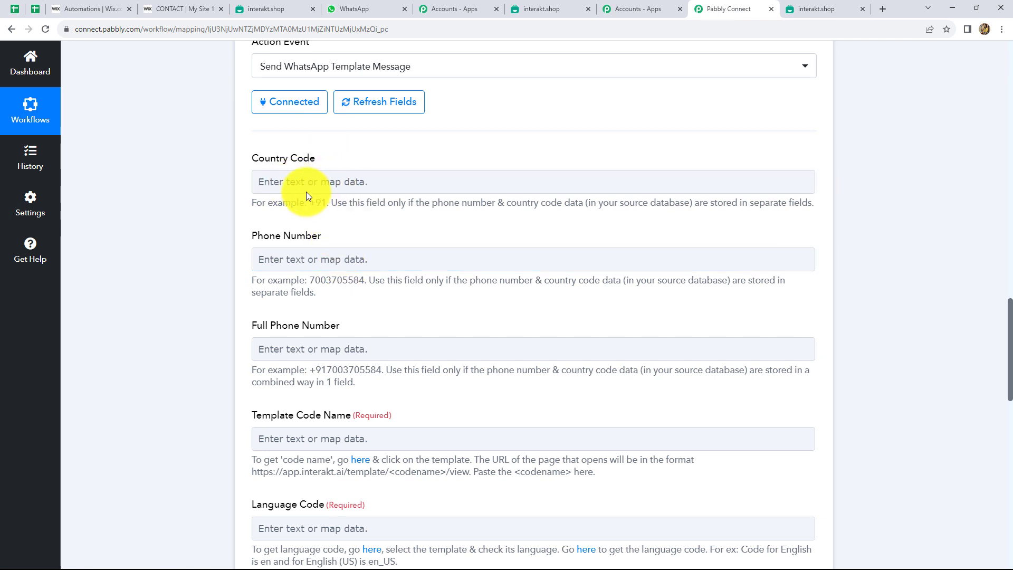
scroll(433, 372, "up", 2)
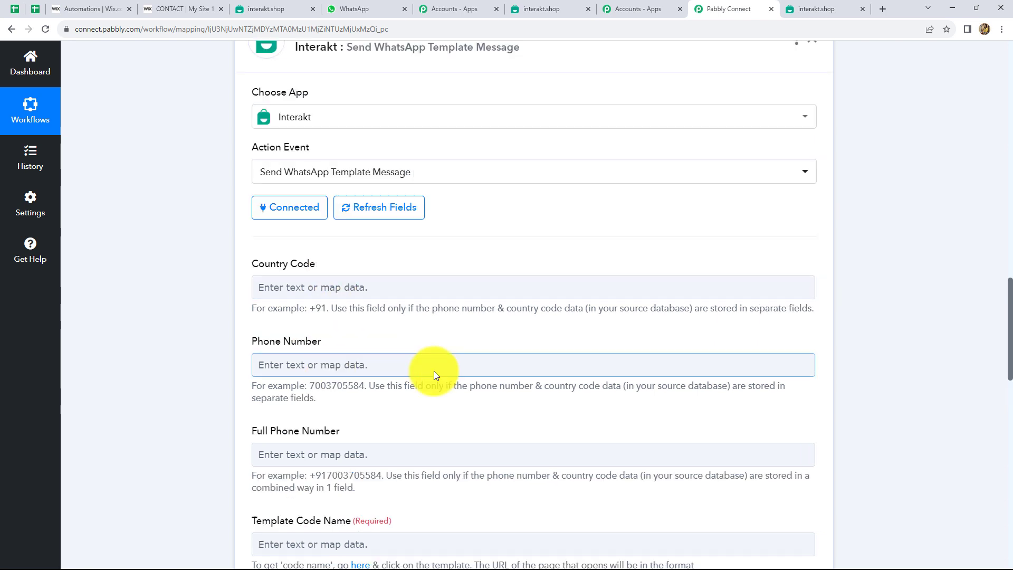
scroll(421, 403, "up", 8)
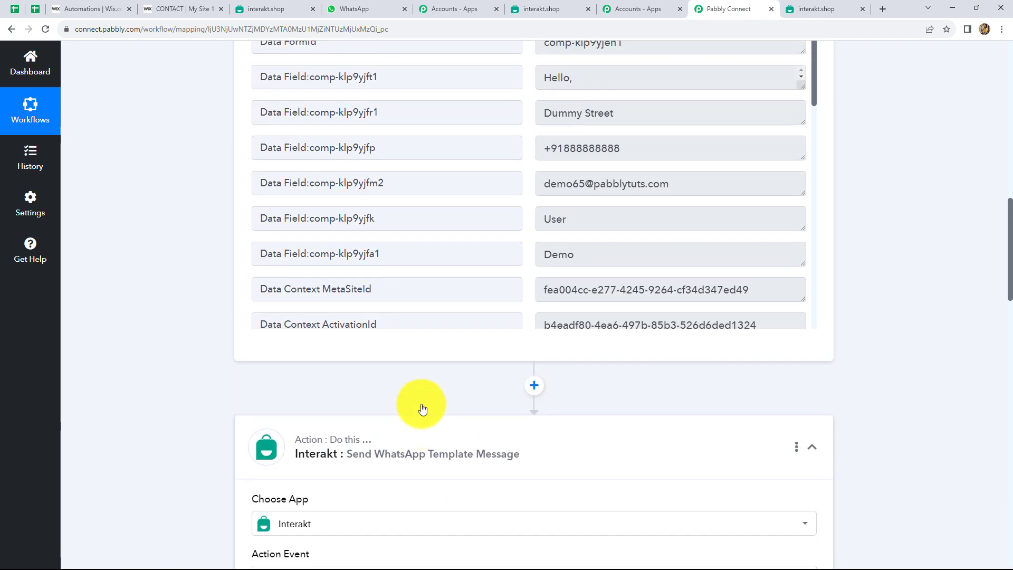
scroll(422, 409, "up", 1)
left_click_drag(620, 216, 543, 216)
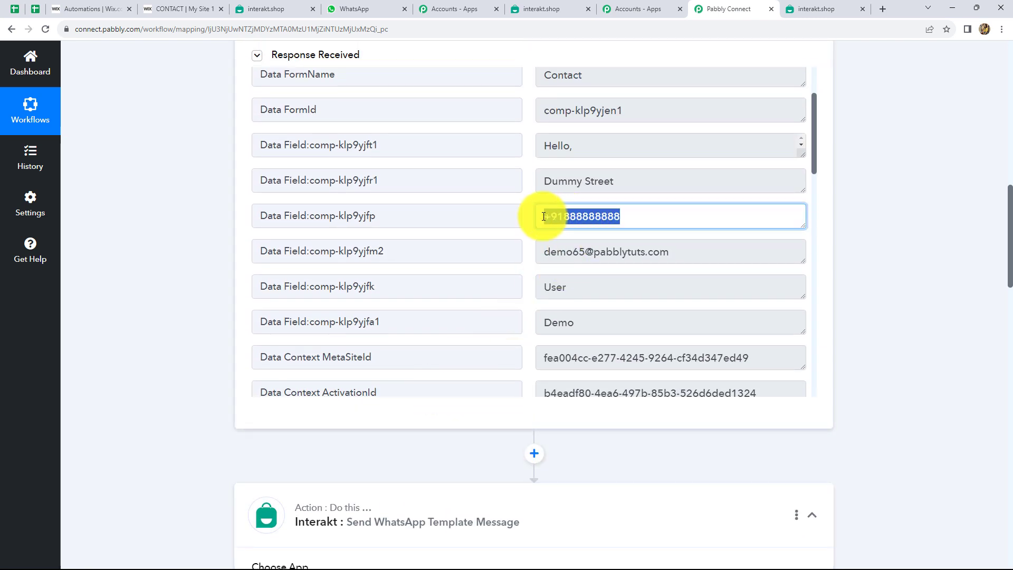
scroll(882, 325, "down", 12)
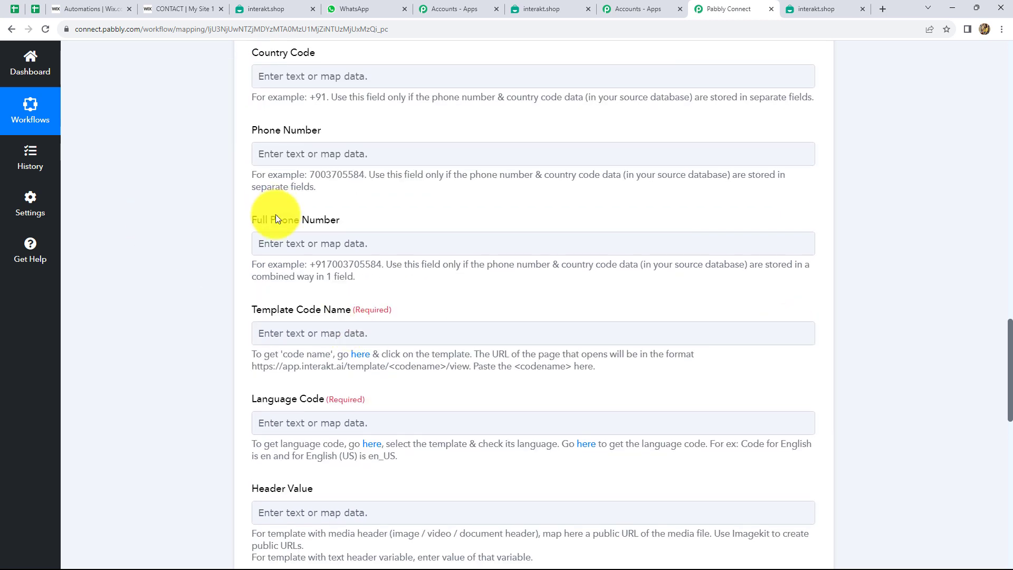
left_click(308, 242)
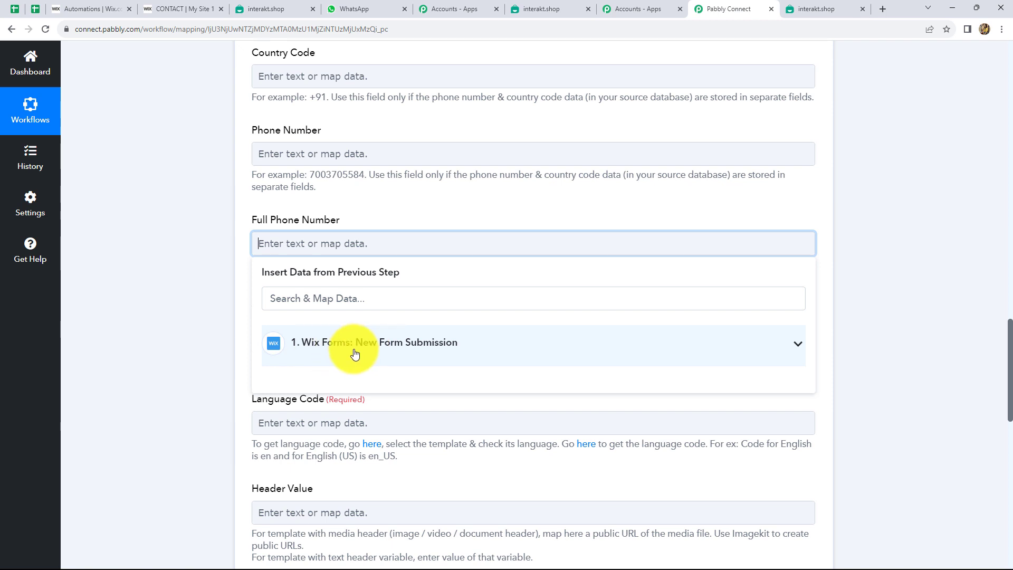
left_click(397, 346)
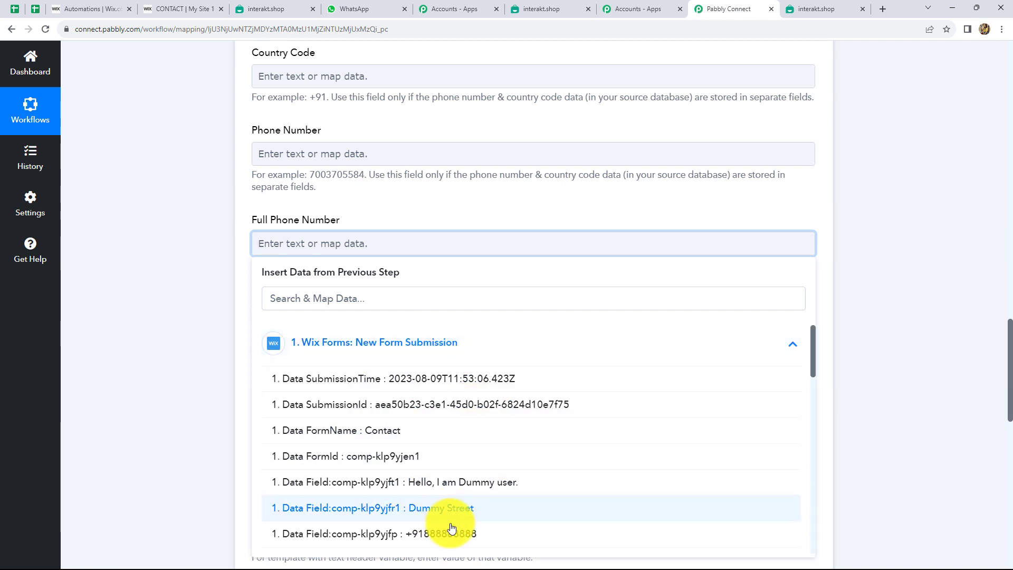
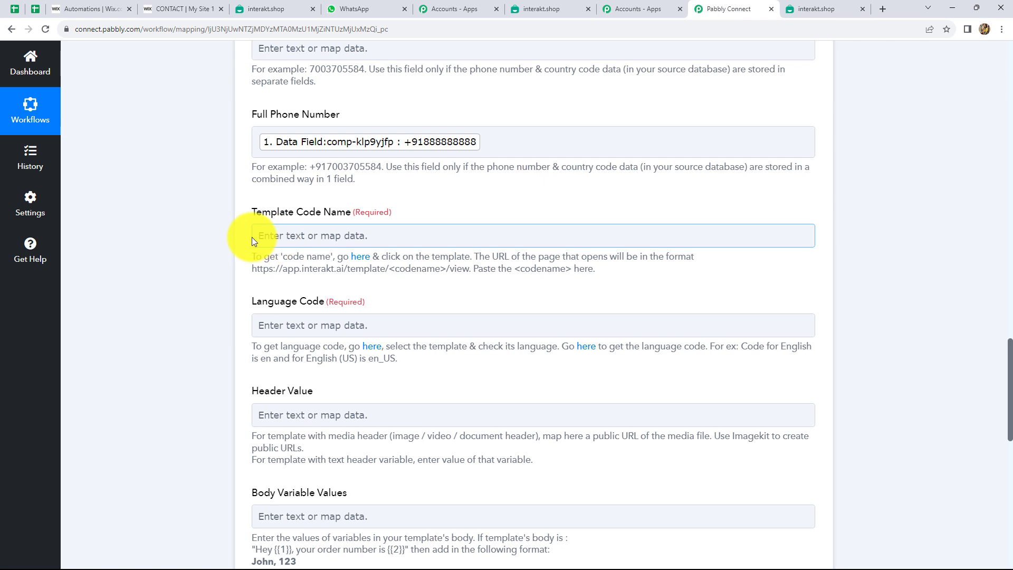
Switch to Interakt, open the wix Forms template among the active WhatsApp templates, and review its language, header, body, footer and buttons
left_click(275, 263)
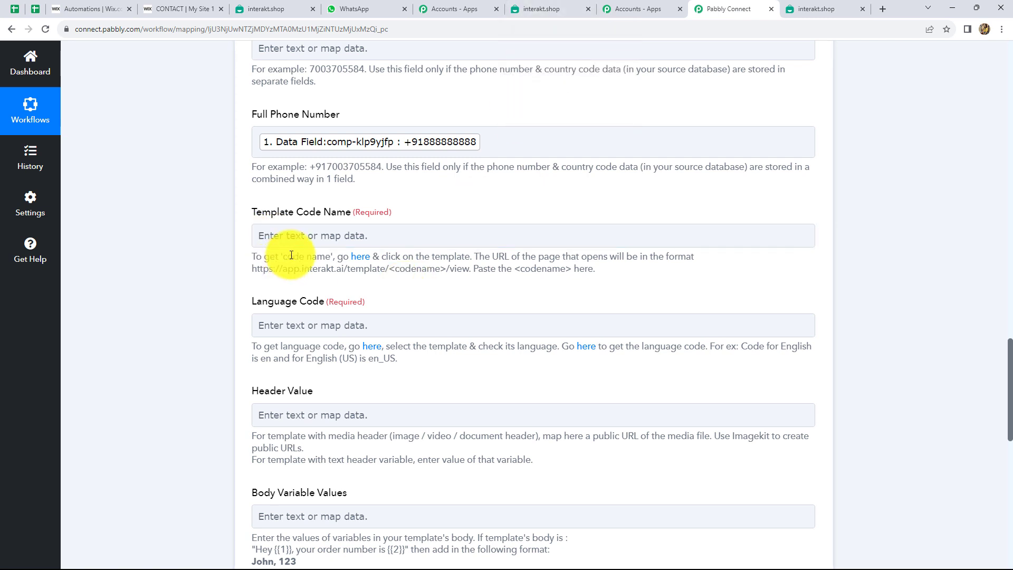
left_click(306, 240)
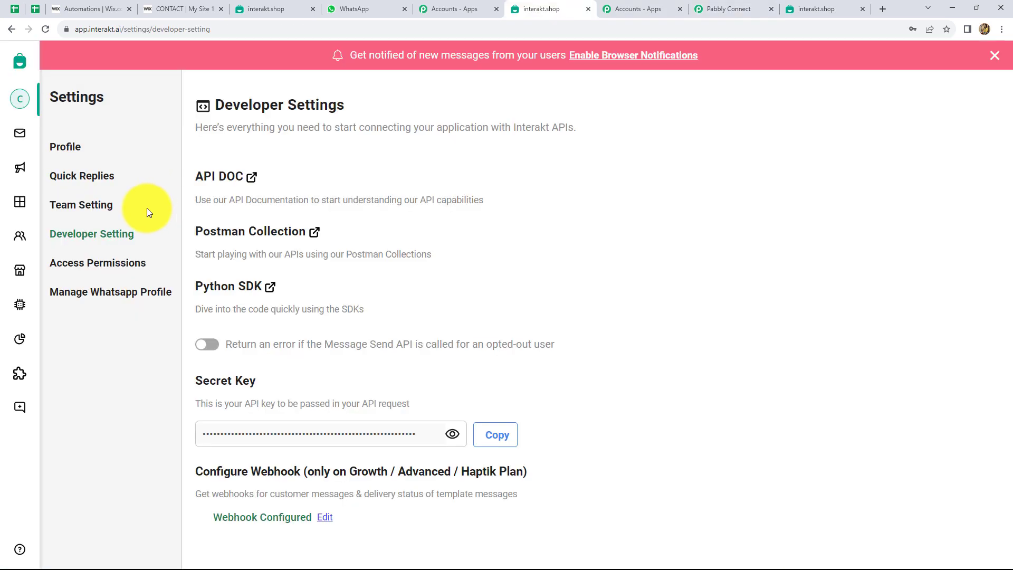
left_click(534, 10)
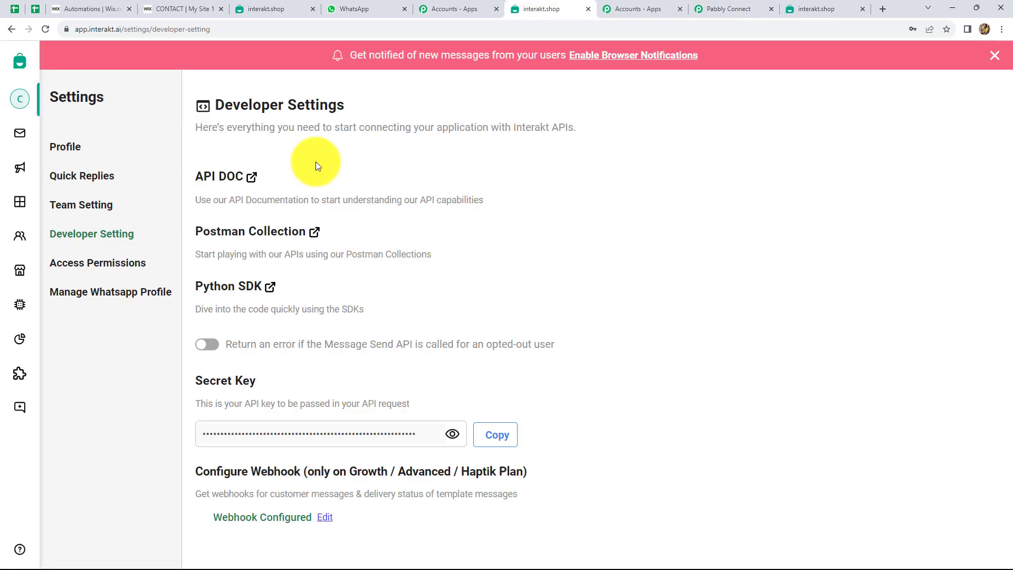
left_click(19, 62)
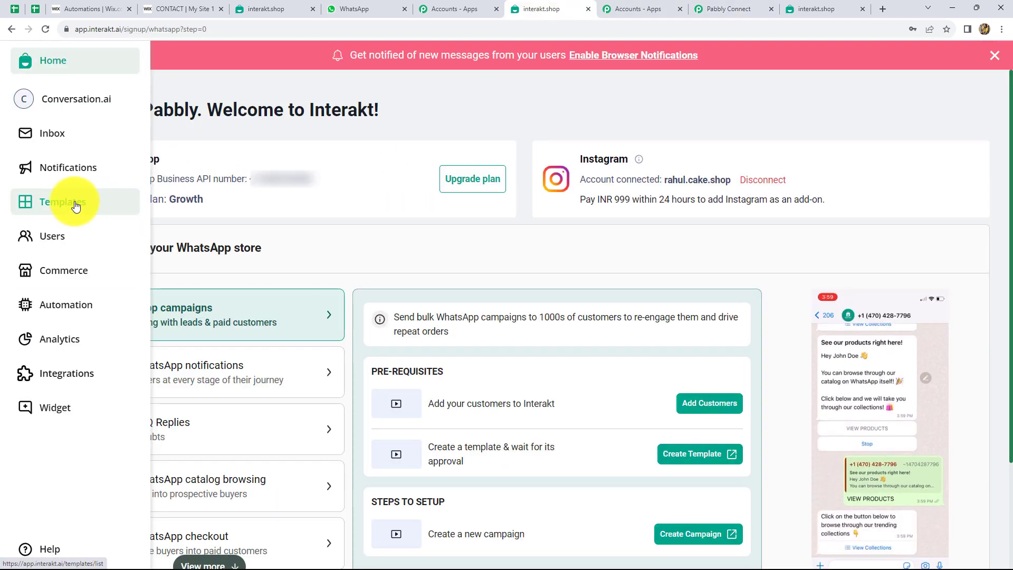
left_click(75, 206)
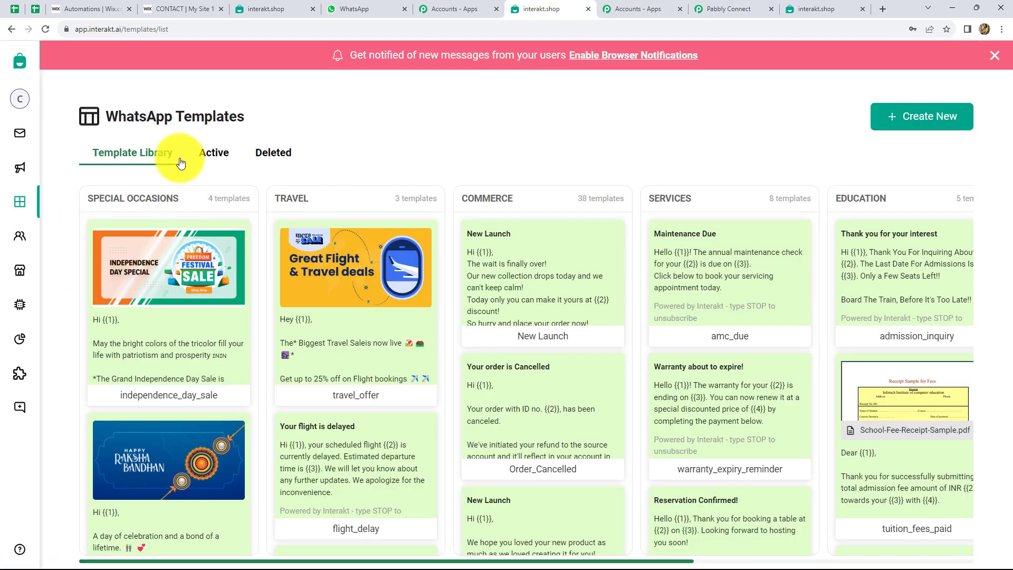
left_click(215, 154)
left_click(282, 378)
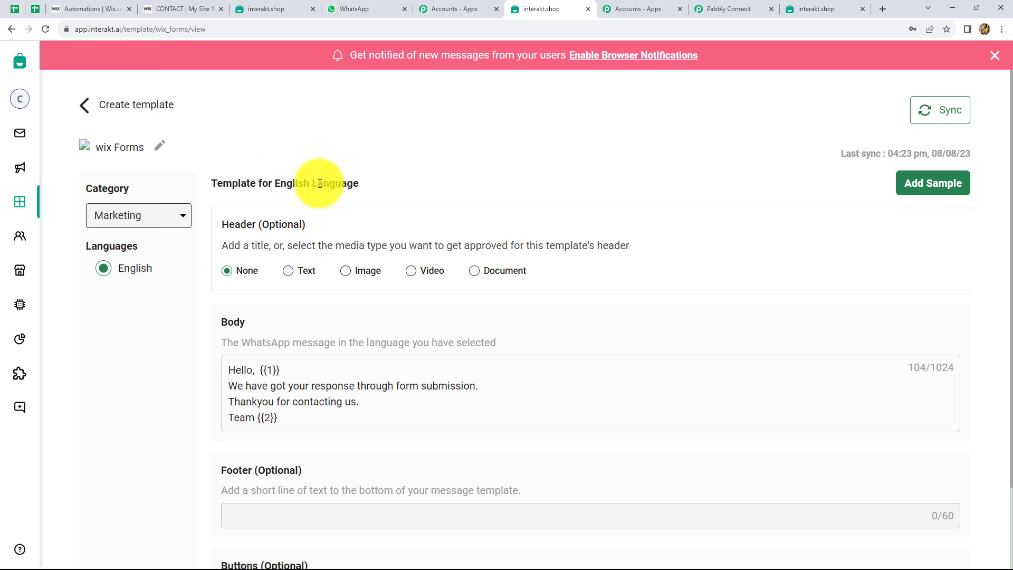
scroll(529, 161, "down", 2)
scroll(529, 161, "up", 2)
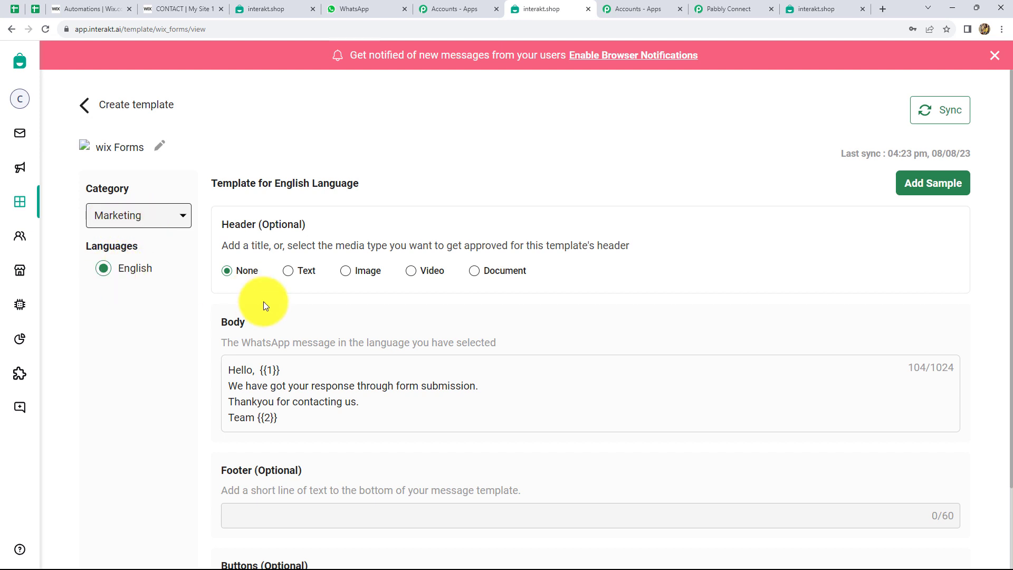
scroll(264, 302, "down", 1)
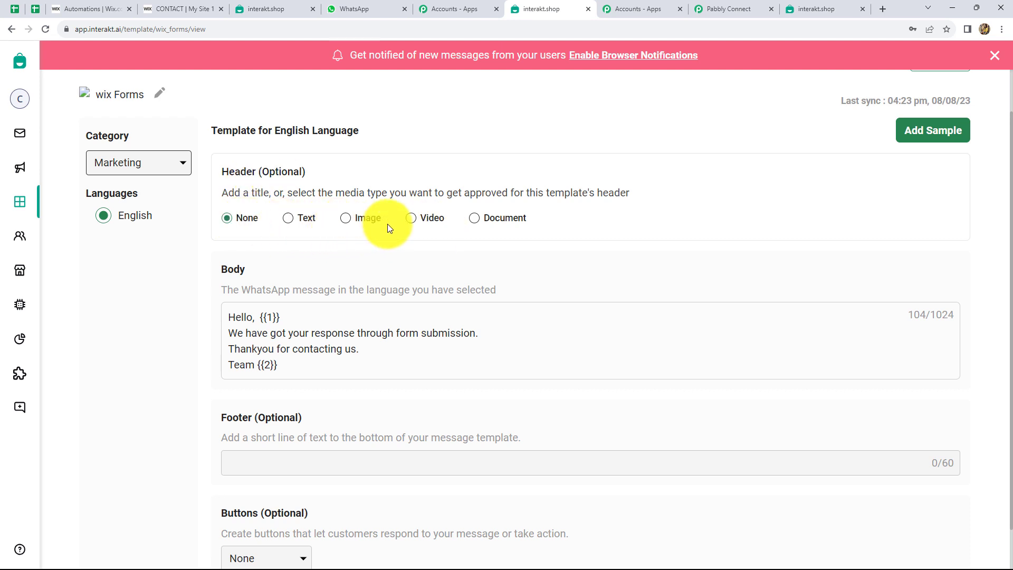
scroll(467, 239, "down", 2)
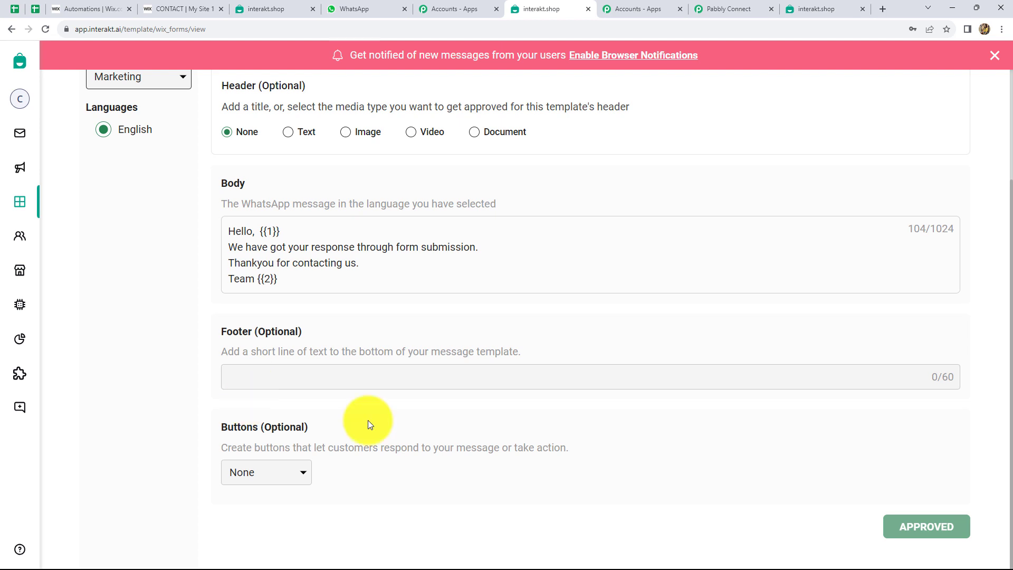
scroll(368, 420, "up", 3)
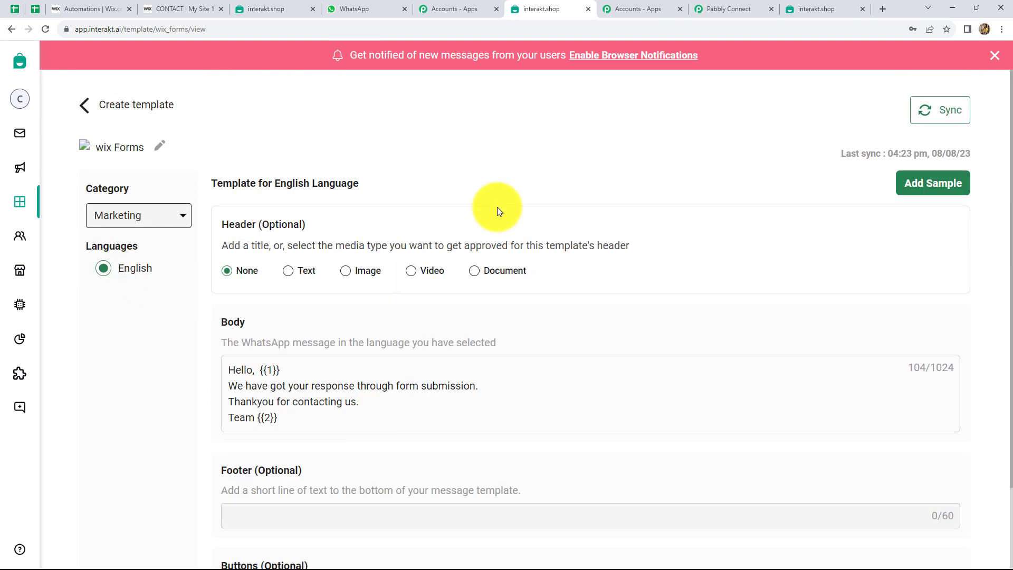
Copy the code name wix_forms from the Interakt template's URL and enter it as the Template Code Name in Pabbly Connect
left_click(733, 9)
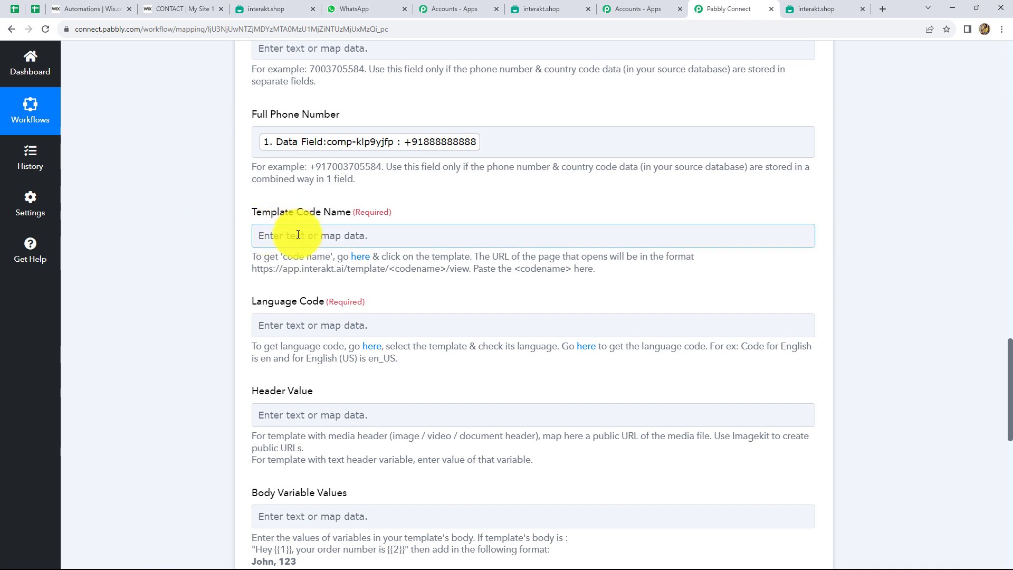
left_click(538, 8)
left_click_drag(214, 29, 75, 33)
left_click(255, 28)
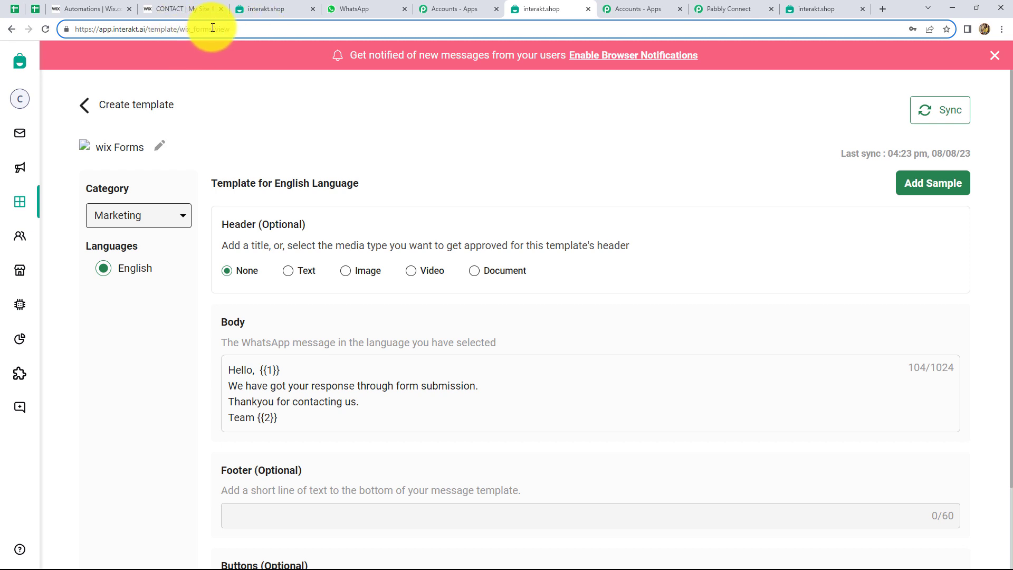
left_click_drag(212, 27, 183, 30)
key("ctrl+c")
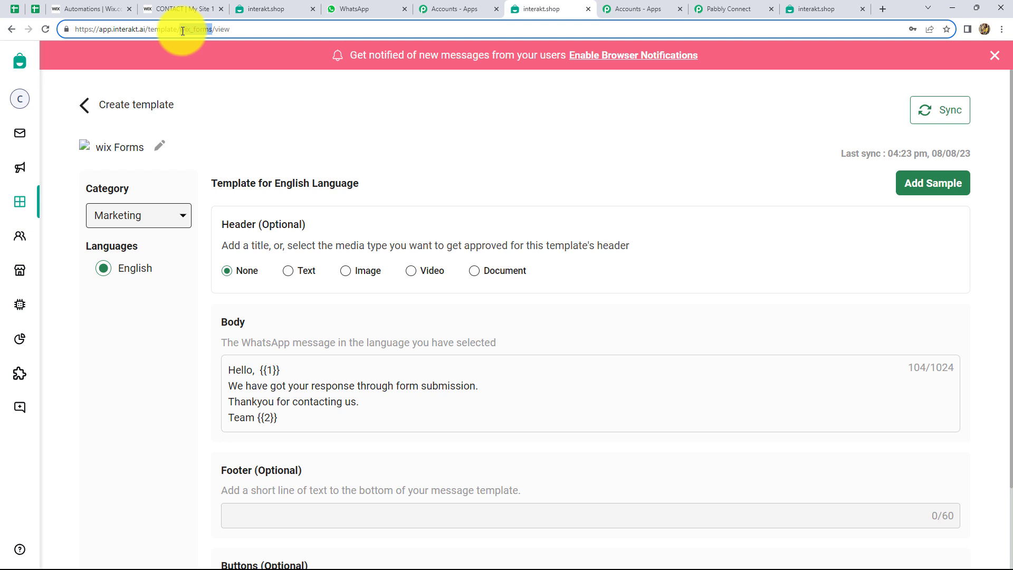
left_click(726, 7)
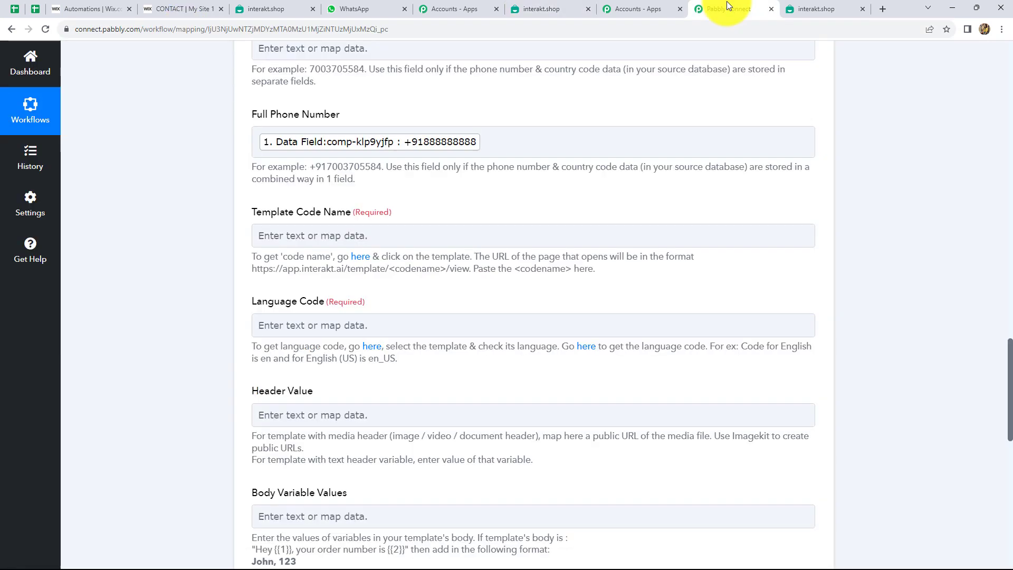
left_click(328, 242)
key("ctrl+v")
Set the Language Code to en, check Meta's list of supported language codes, and return to the Pabbly Connect workflow
scroll(174, 204, "down", 2)
left_click(326, 224)
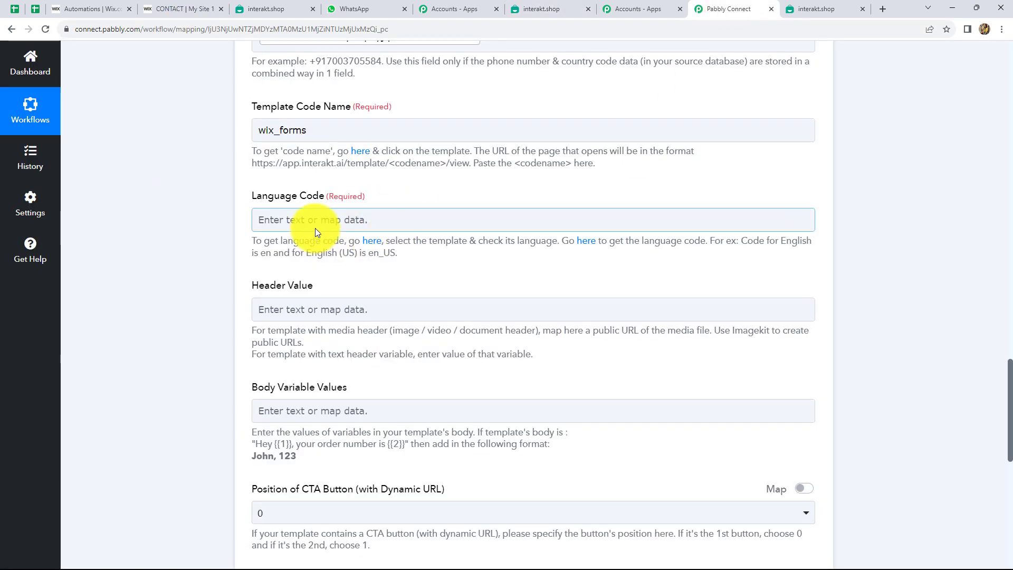
left_click(753, 255)
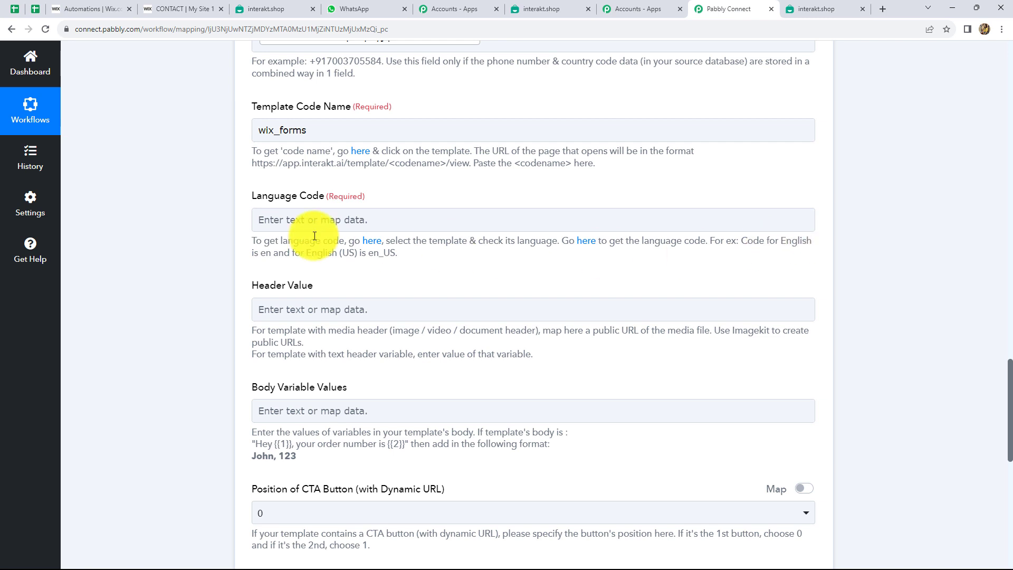
left_click_drag(271, 254, 262, 254)
key("ctrl+c")
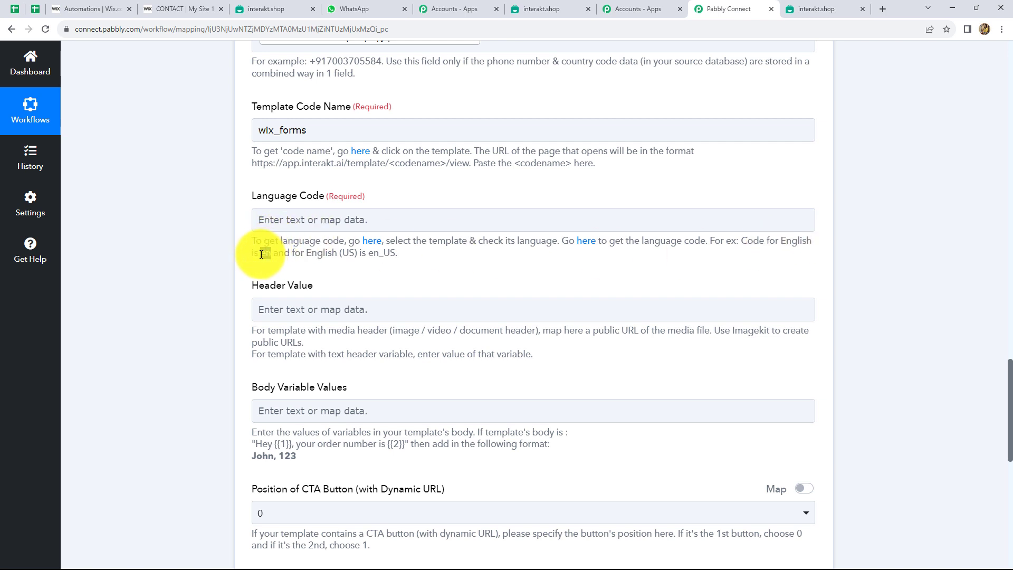
left_click(269, 221)
key("ctrl+v")
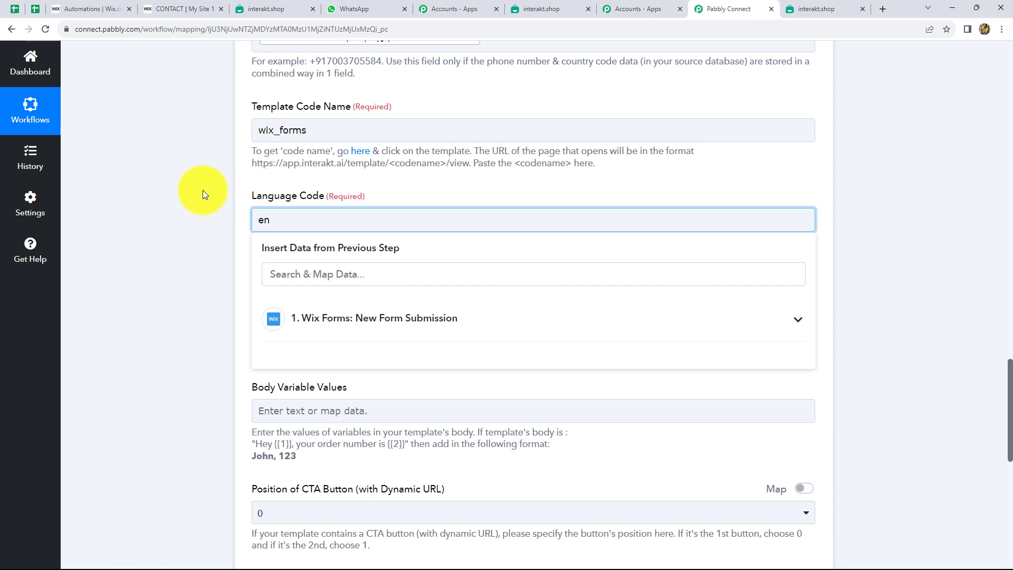
left_click(1005, 172)
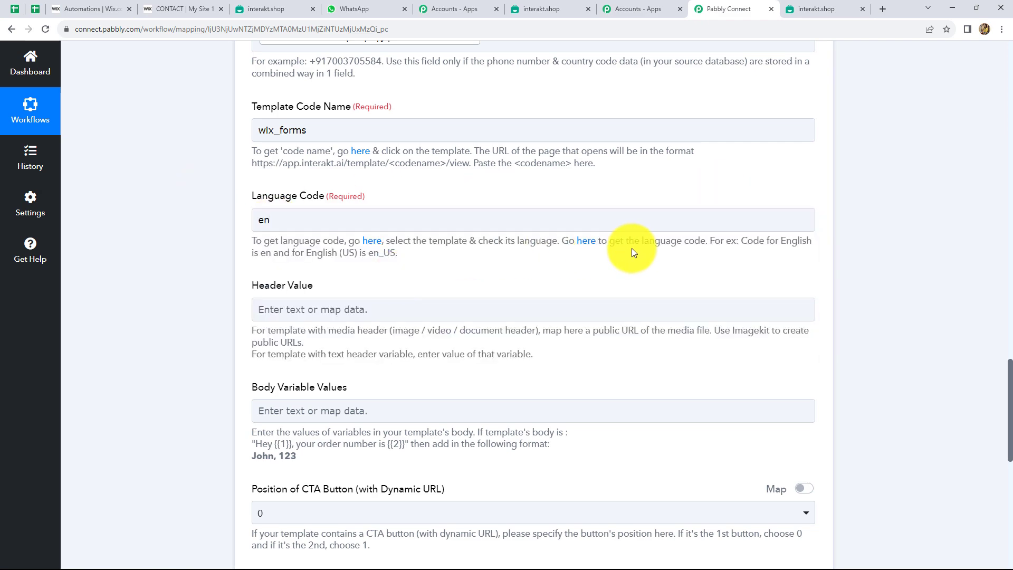
left_click(586, 245)
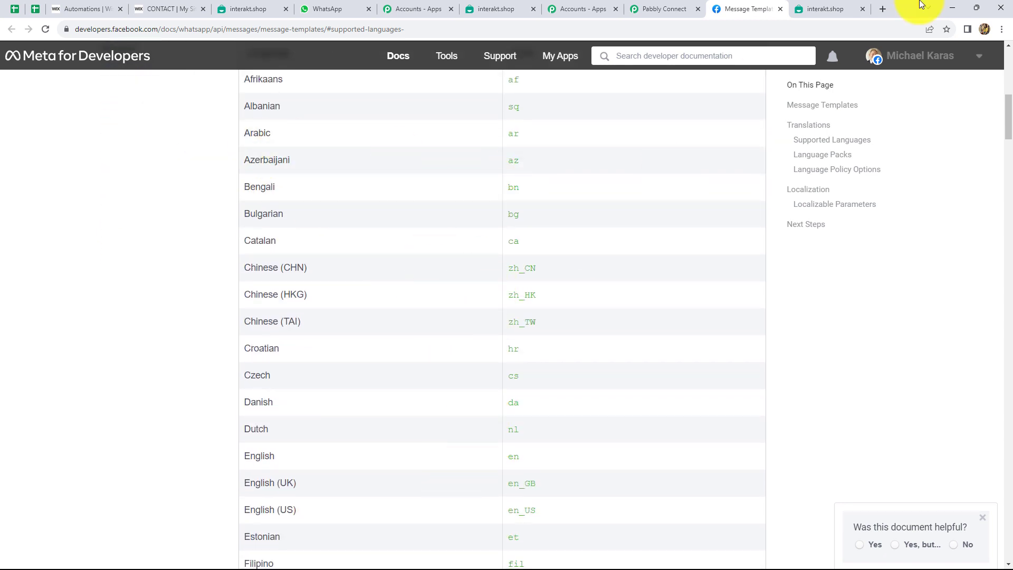
left_click(660, 8)
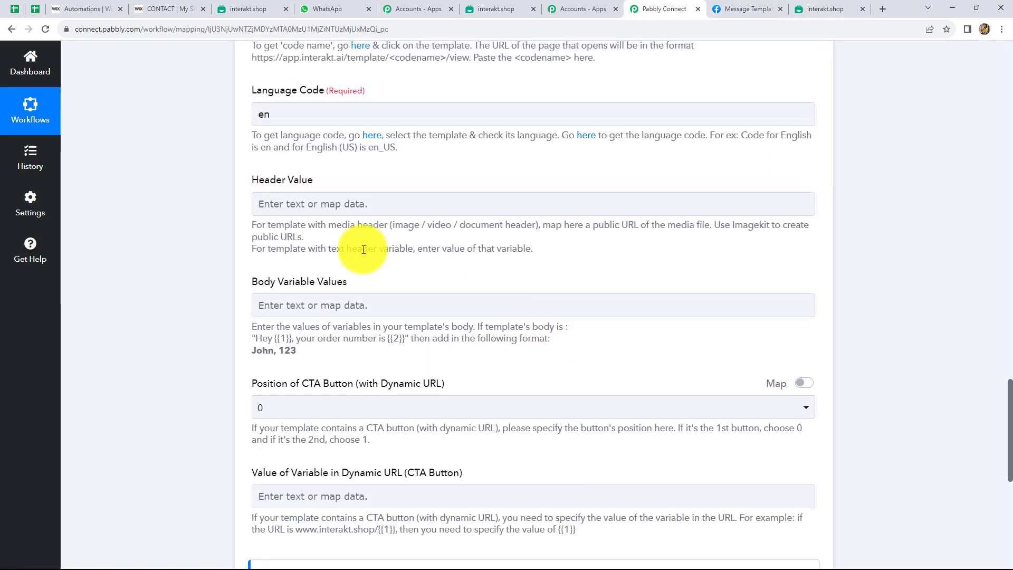
Set the Body Variable Values to the comp-klp9yjfa1 field from the Wix form submission, followed by ", Pabbly"
scroll(294, 262, "down", 1)
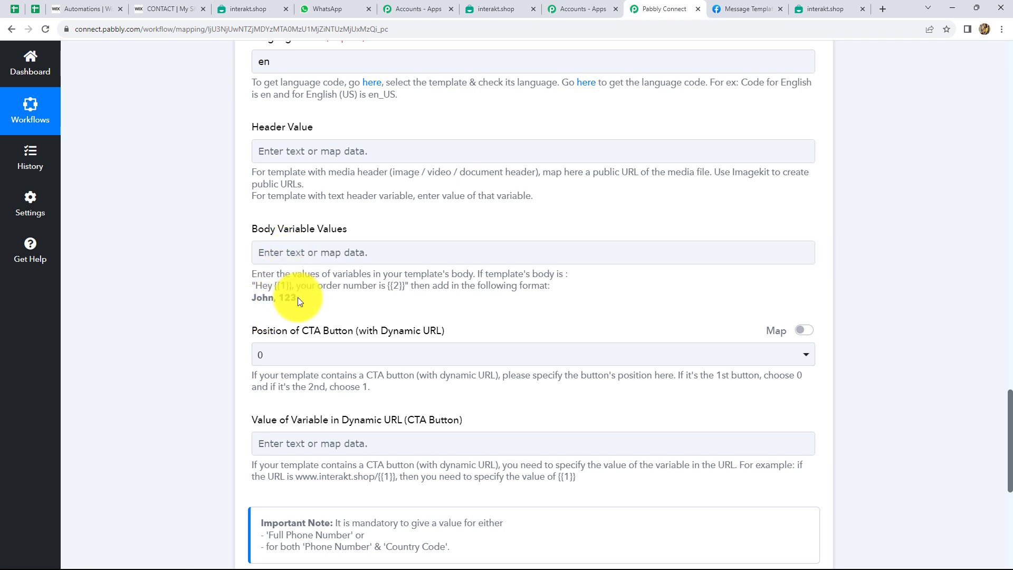
left_click_drag(297, 298, 255, 299)
left_click(295, 252)
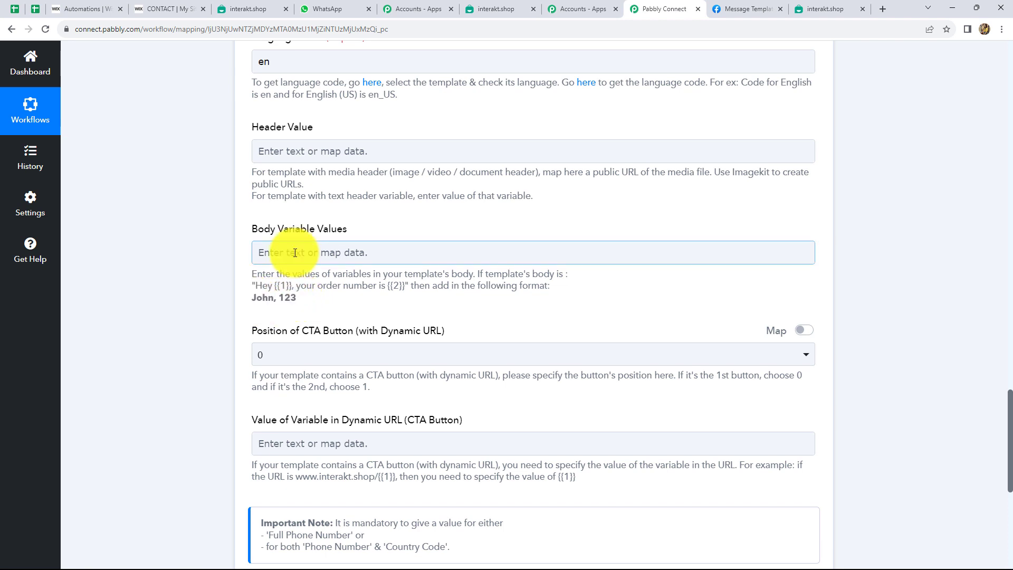
left_click(289, 252)
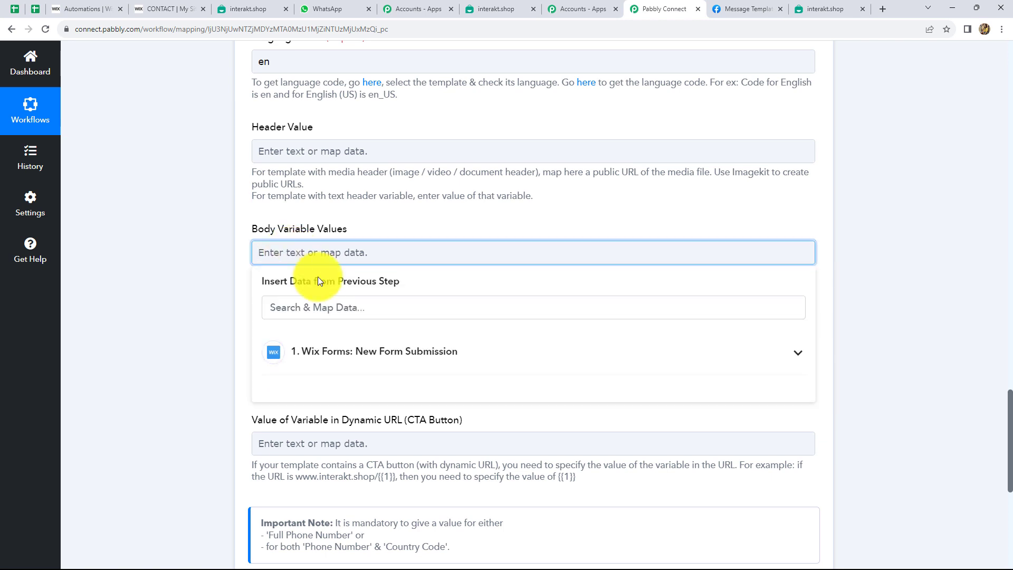
left_click(363, 353)
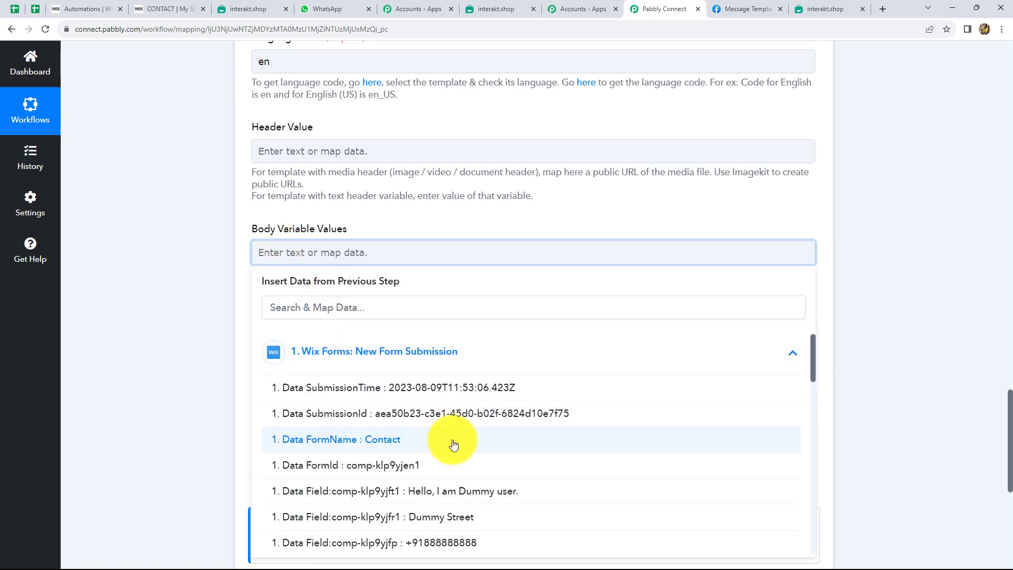
scroll(407, 414, "down", 4)
scroll(425, 412, "up", 1)
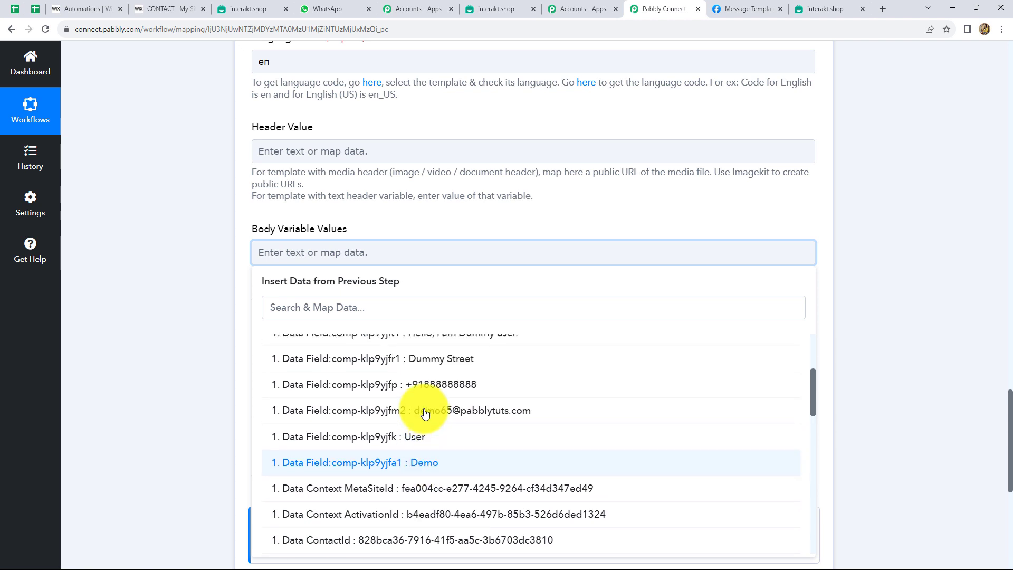
left_click(425, 462)
left_click(444, 258)
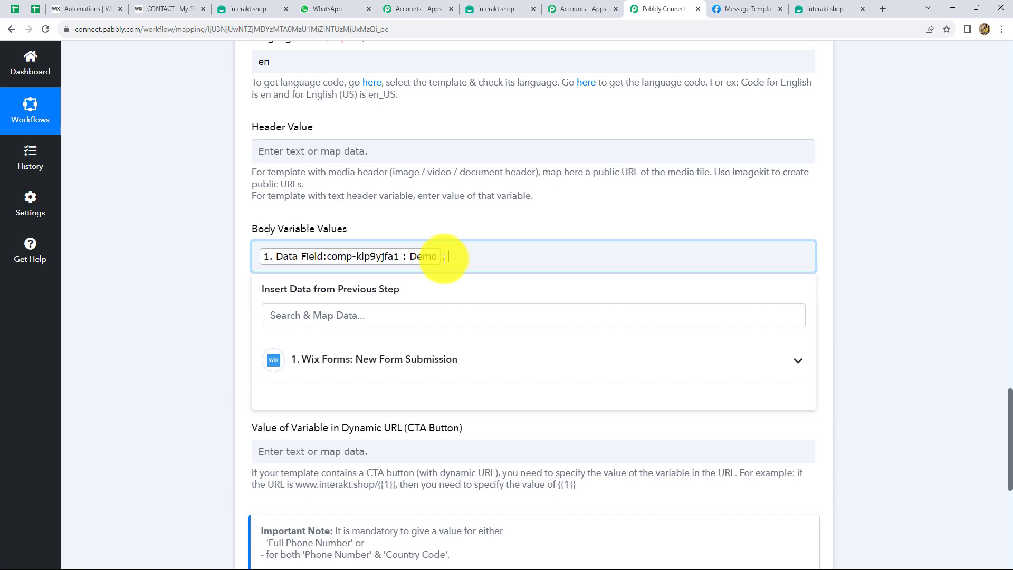
type(", Pabbly")
Recheck the Full Phone Number and other mapped fields of the Interakt action, save it and send a test request
scroll(390, 346, "down", 3)
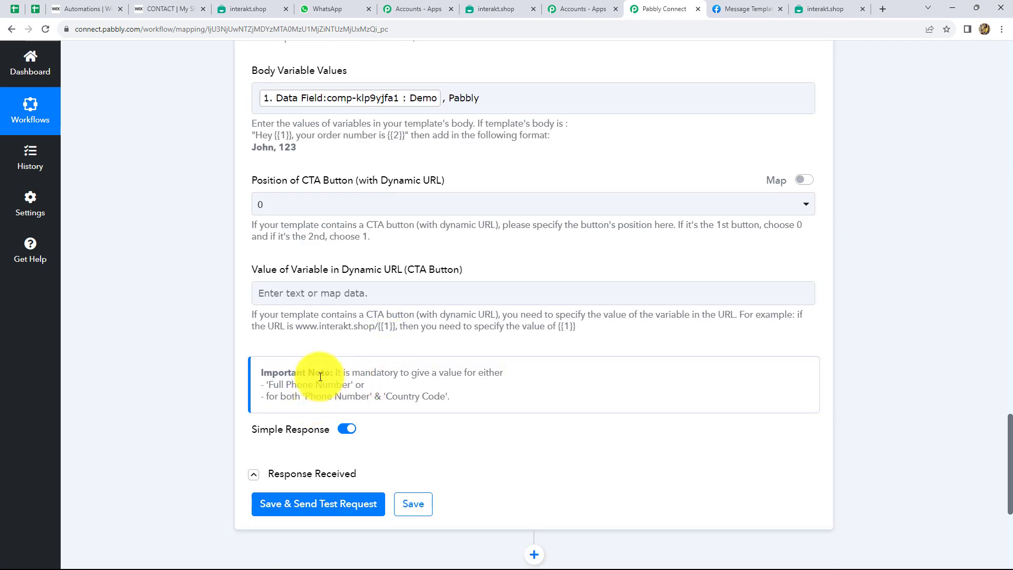
scroll(466, 440, "up", 8)
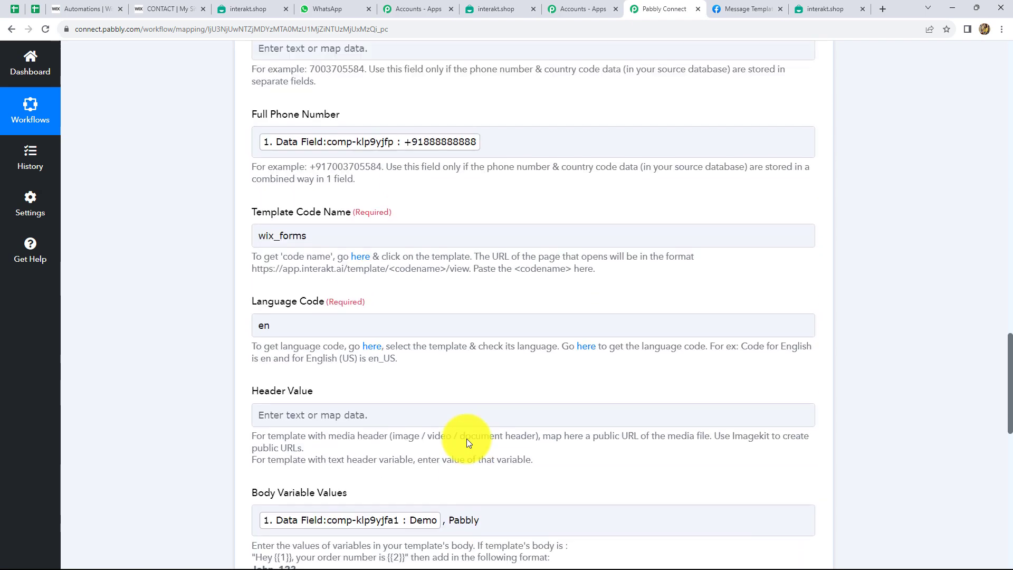
scroll(467, 438, "up", 2)
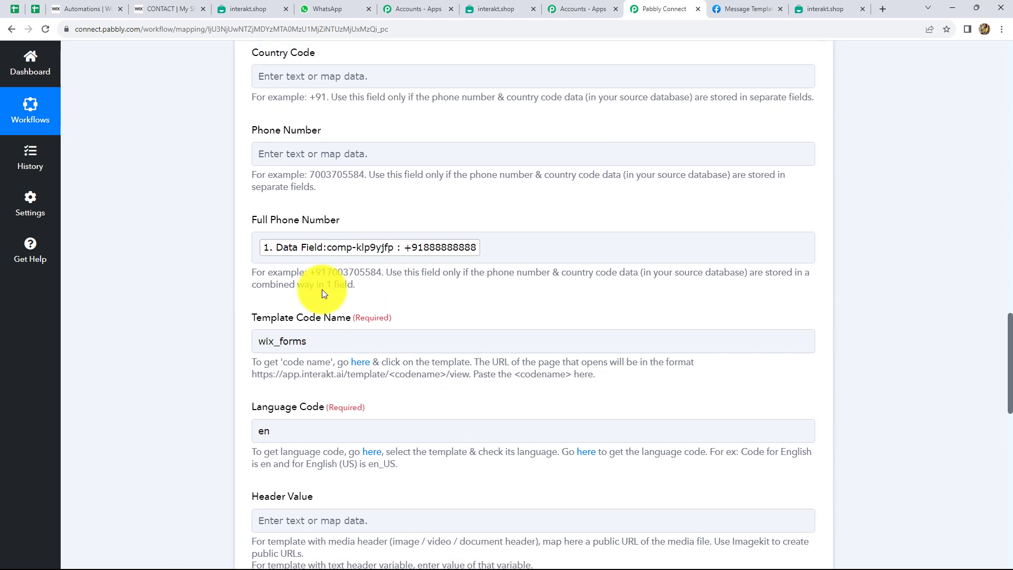
left_click(481, 243)
left_click(838, 255)
scroll(549, 305, "down", 15)
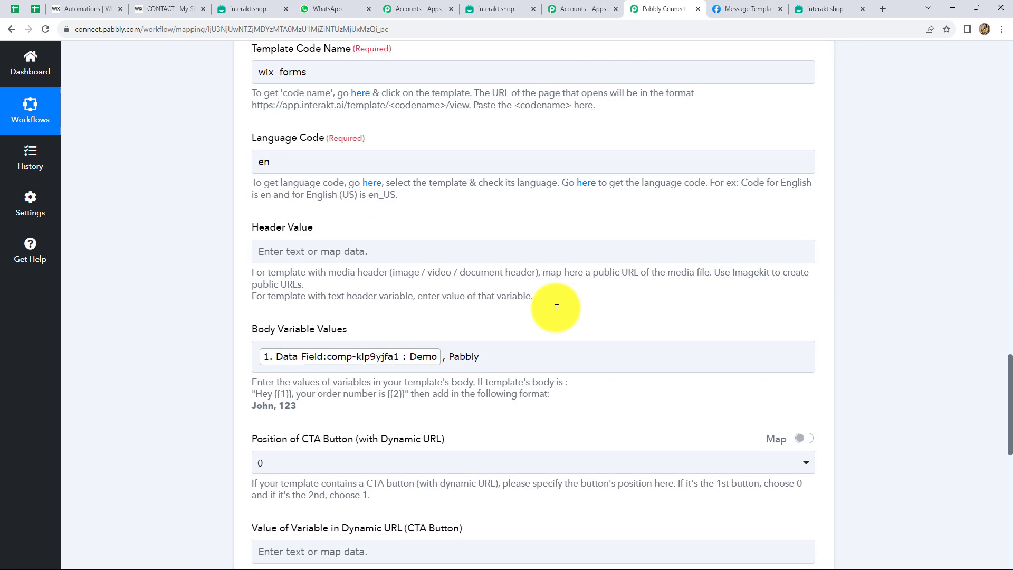
left_click(290, 234)
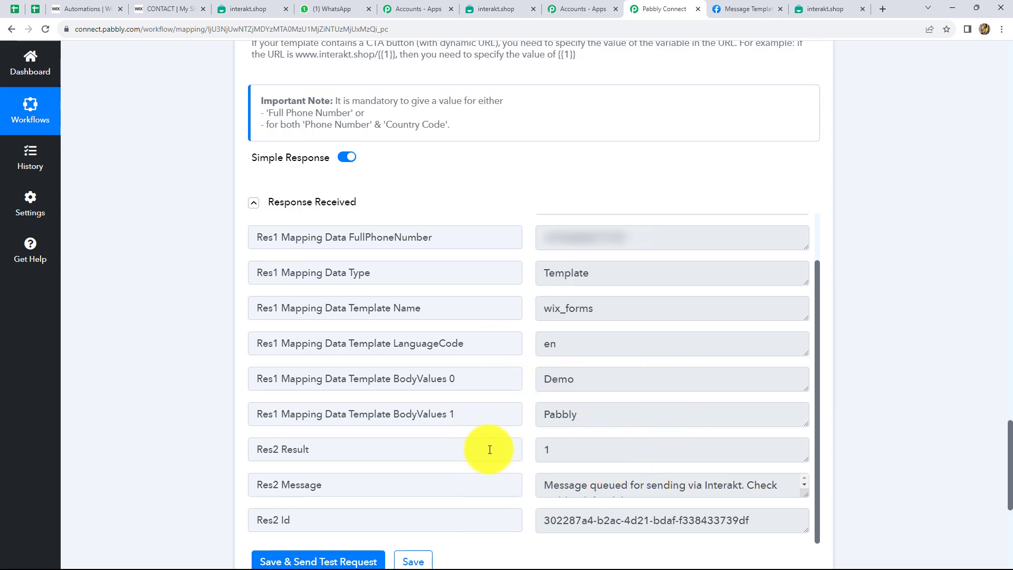
Switch to WhatsApp to check the received template message, and return to the Interakt action in the Pabbly Connect workflow
left_click(343, 9)
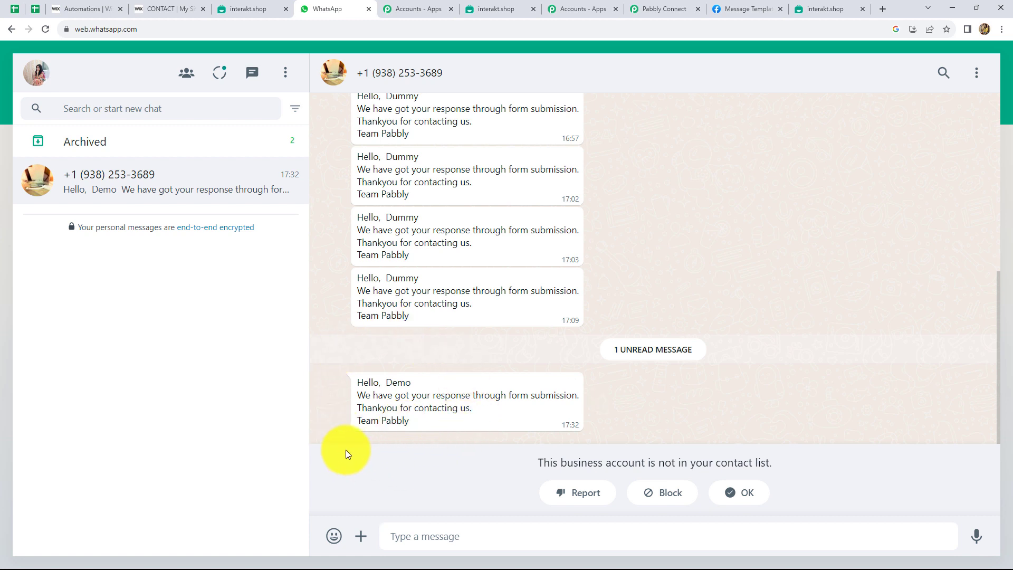
left_click(666, 9)
scroll(879, 321, "up", 9)
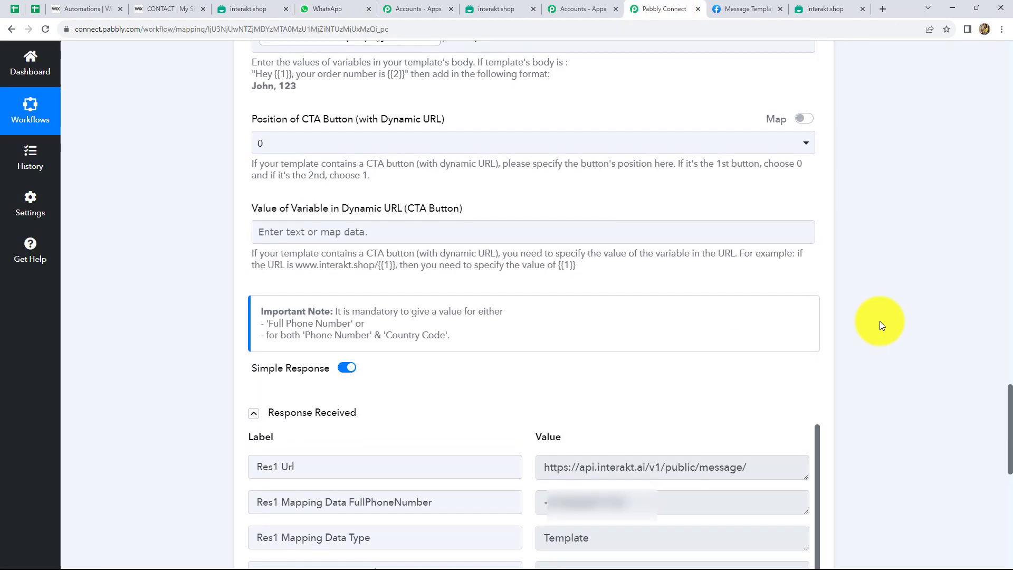